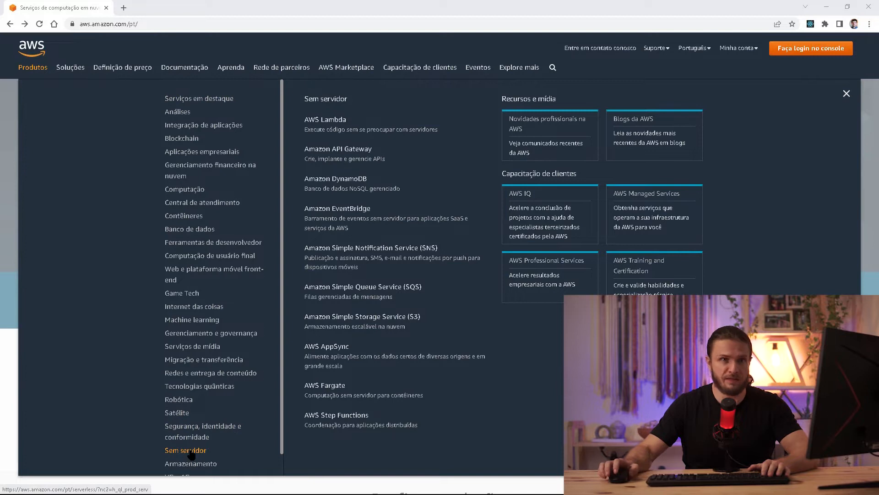
# Open the AWS Lambda product page from the Sem servidor (serverless) products menu.
pyautogui.click(330, 121)
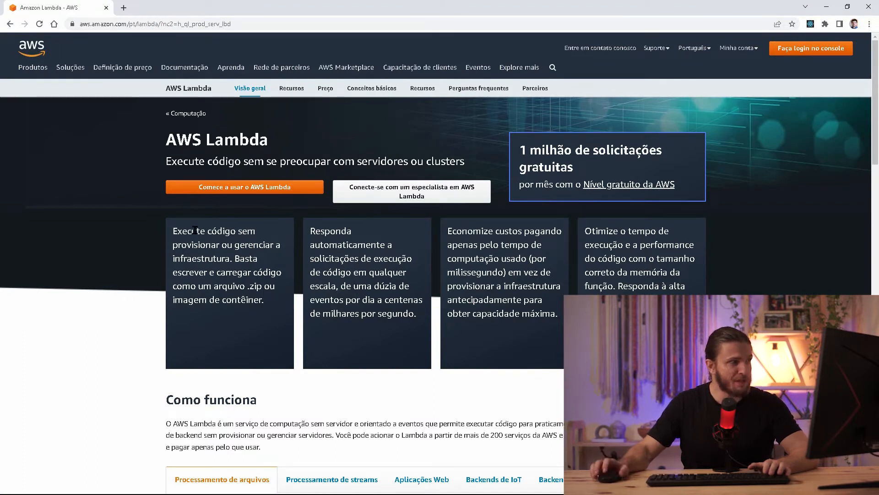
pyautogui.moveTo(195, 228); pyautogui.dragTo(207, 257)
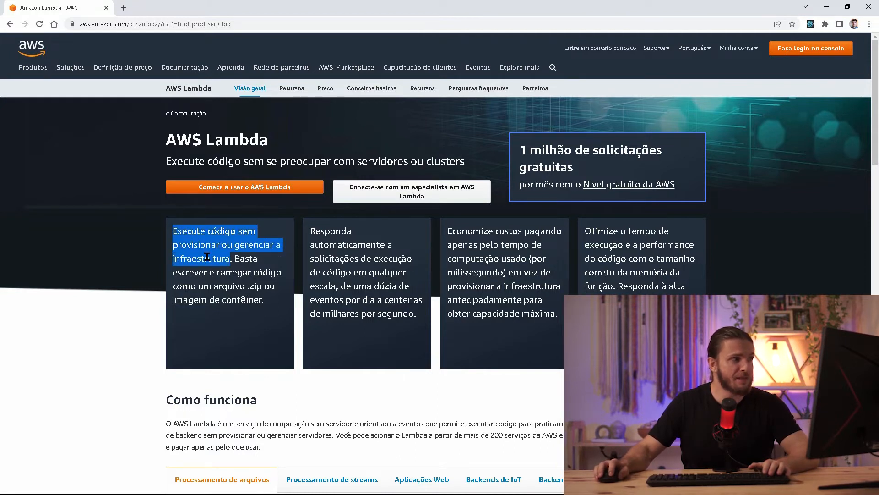
pyautogui.doubleClick(247, 259)
pyautogui.moveTo(246, 261); pyautogui.dragTo(250, 283)
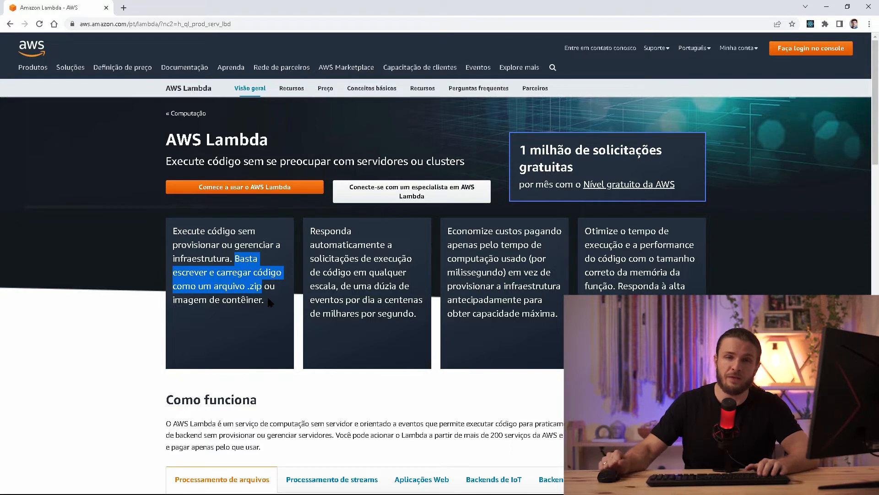
pyautogui.click(326, 231)
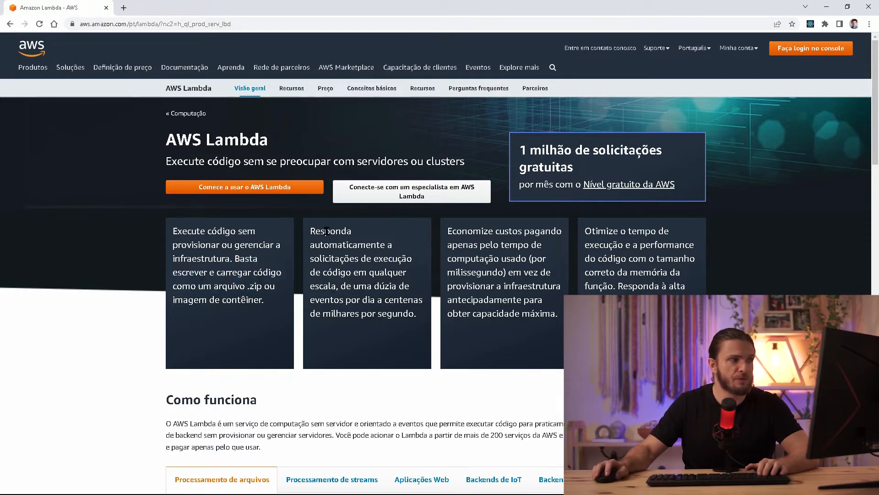
pyautogui.moveTo(311, 231); pyautogui.dragTo(331, 282)
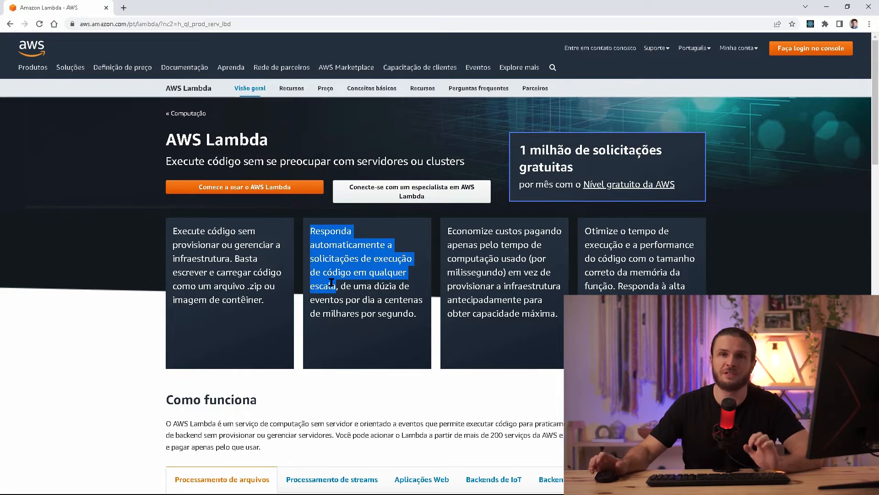
pyautogui.click(462, 227)
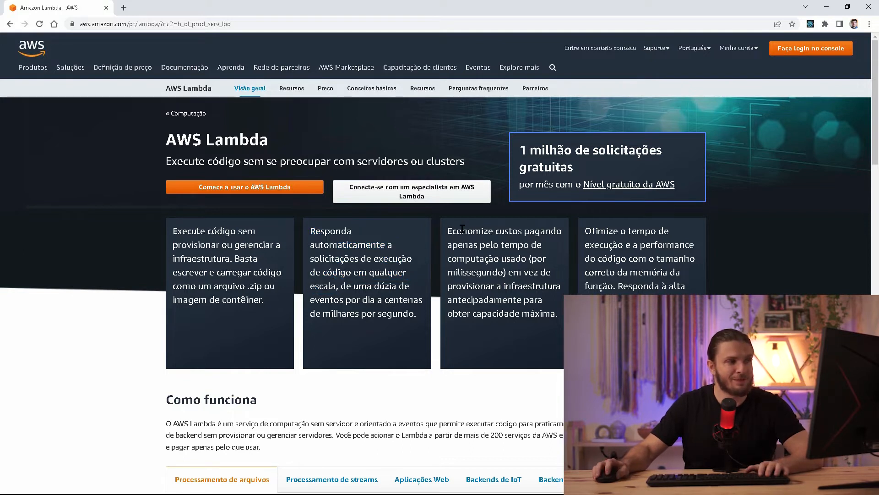
pyautogui.moveTo(447, 231); pyautogui.dragTo(514, 259)
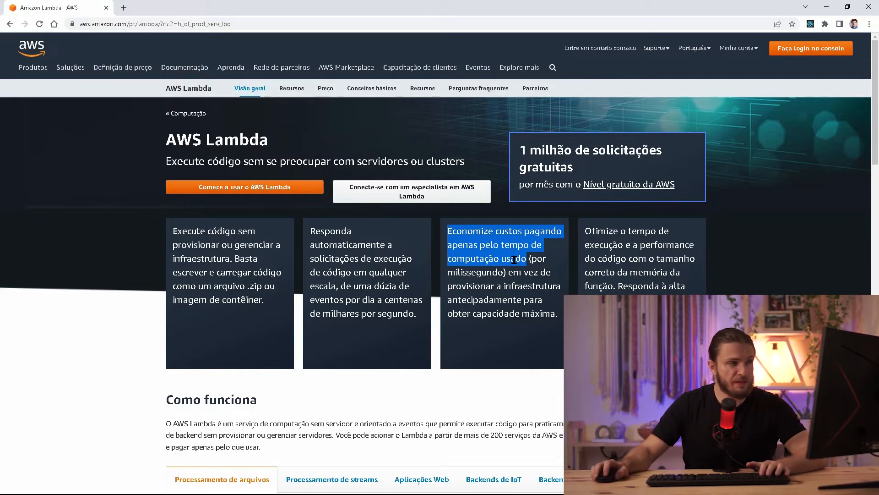
pyautogui.click(514, 259)
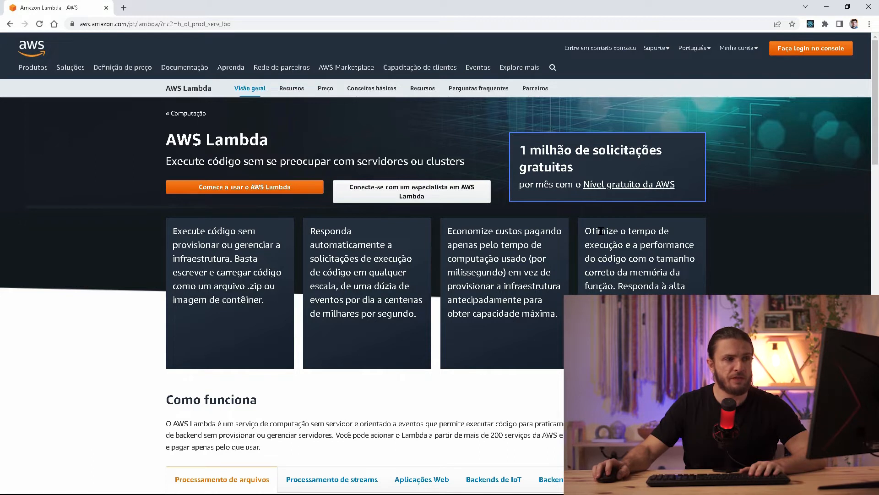
pyautogui.doubleClick(601, 231)
pyautogui.moveTo(600, 231); pyautogui.dragTo(616, 285)
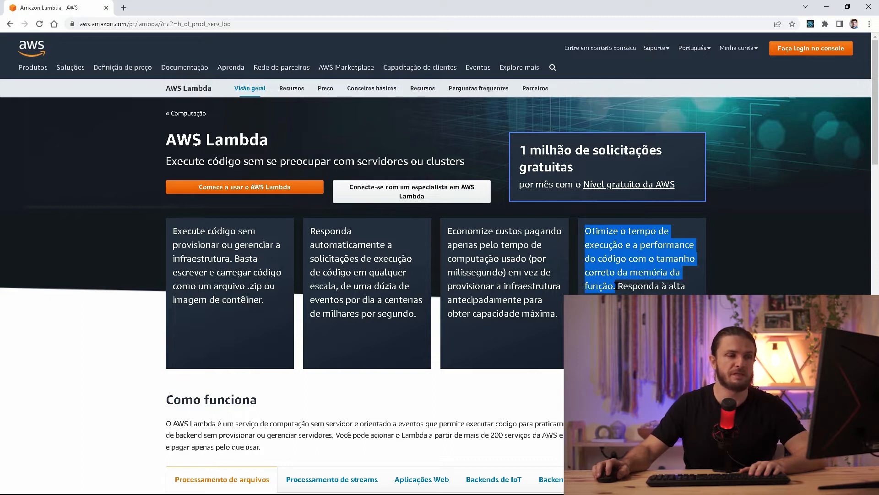
pyautogui.click(616, 285)
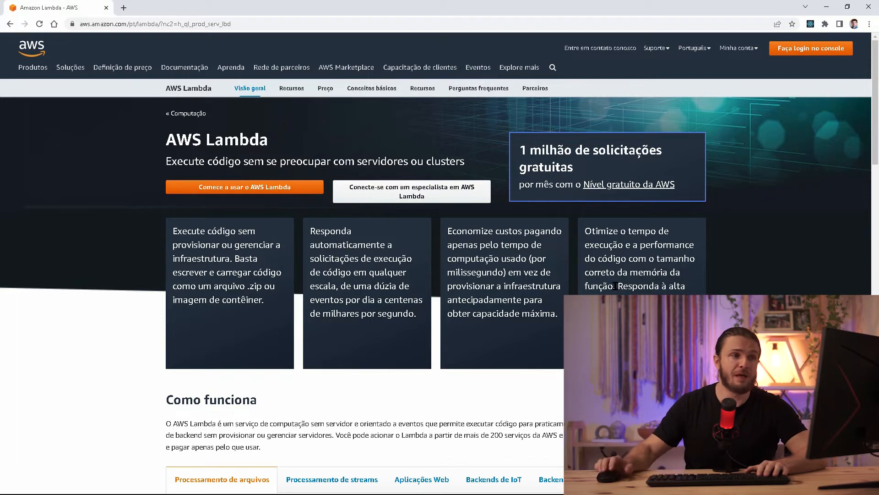
pyautogui.moveTo(668, 272); pyautogui.dragTo(637, 312)
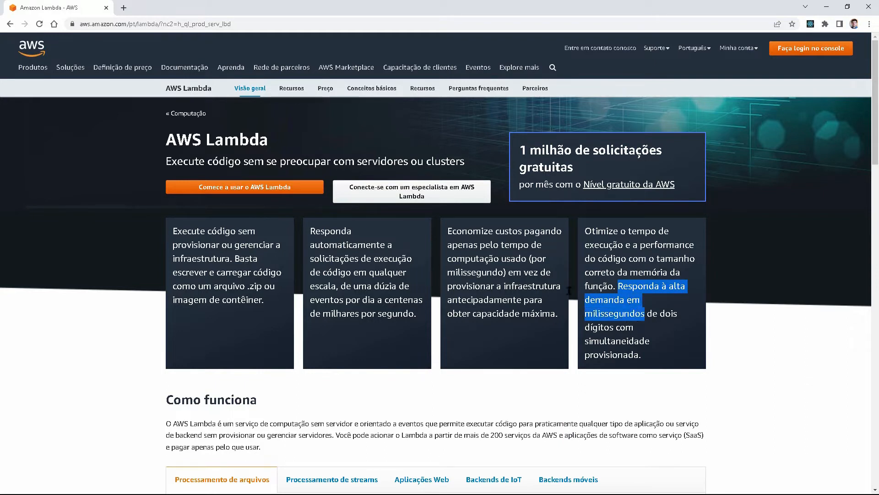
pyautogui.moveTo(328, 234); pyautogui.dragTo(331, 242)
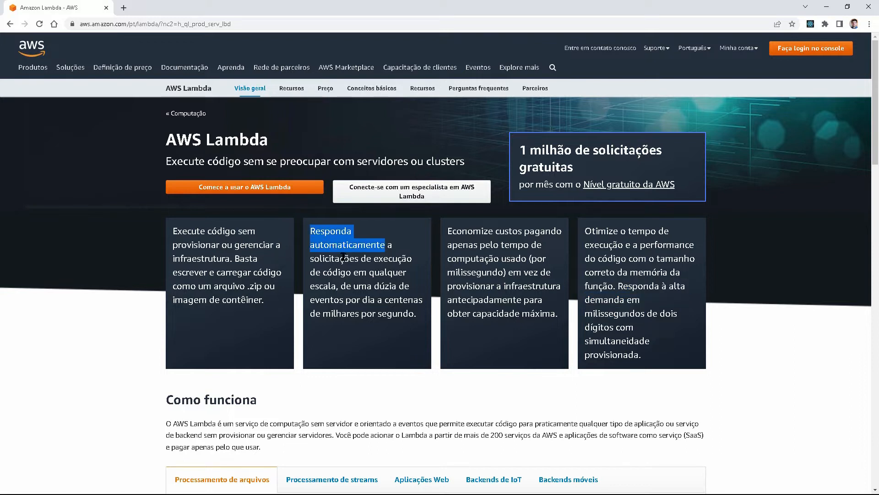
pyautogui.doubleClick(326, 284)
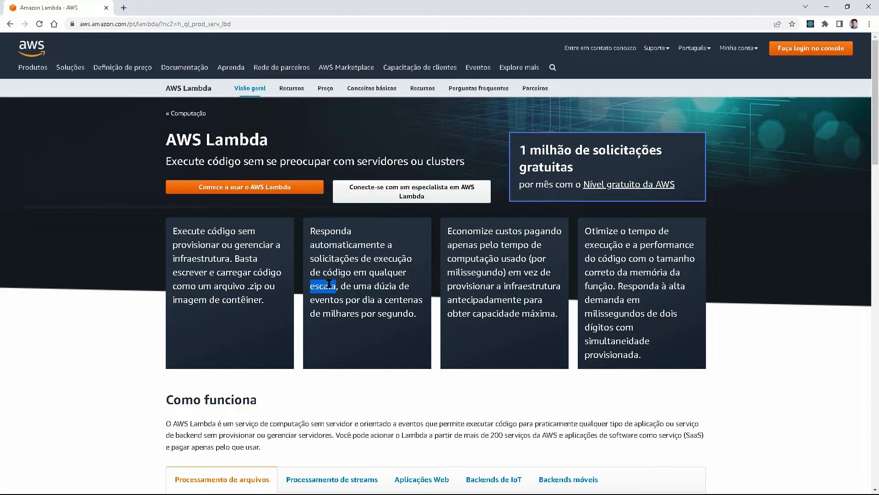
pyautogui.doubleClick(595, 313)
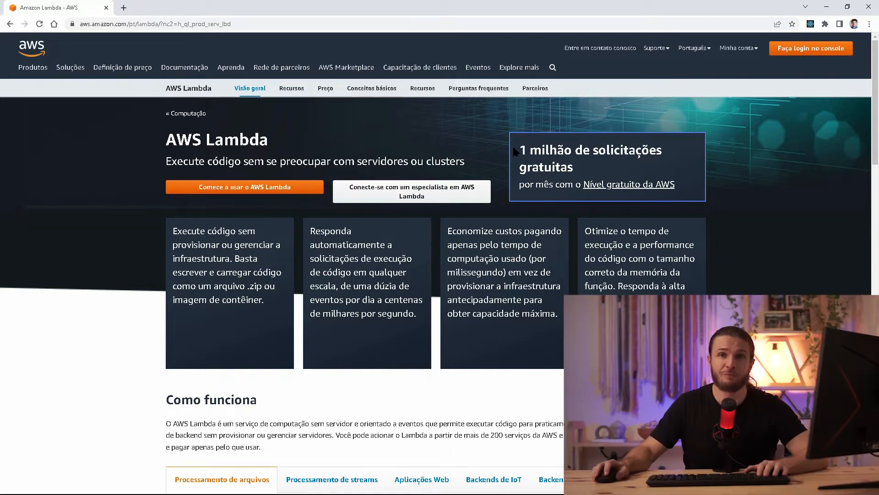
pyautogui.moveTo(514, 149); pyautogui.dragTo(581, 170)
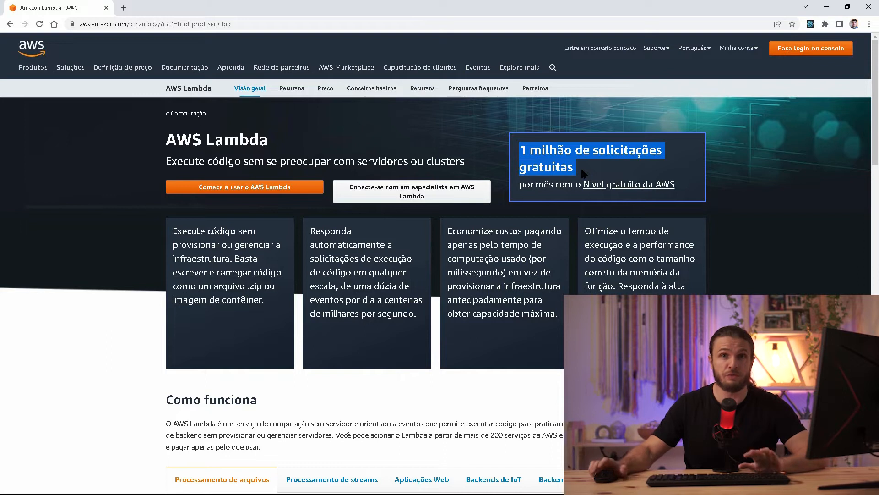
pyautogui.click(584, 173)
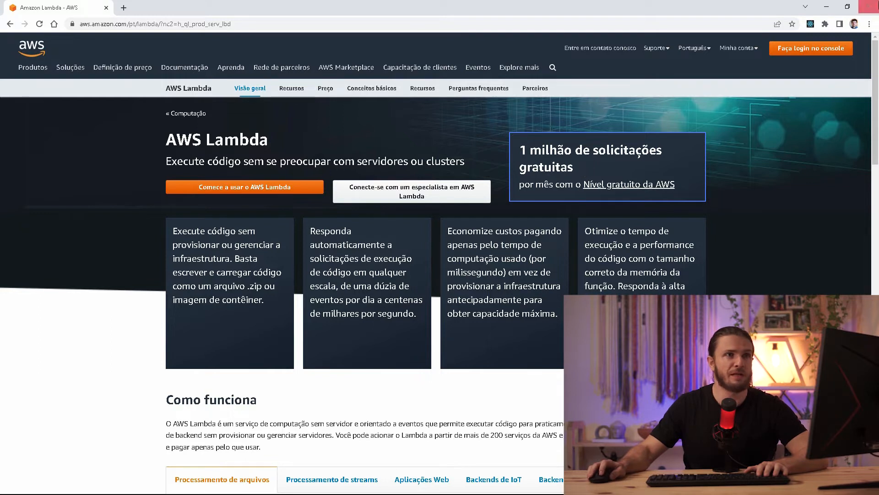
# Sign in to the console and search 'lambda' to reach the Lambda service.
pyautogui.click(805, 52)
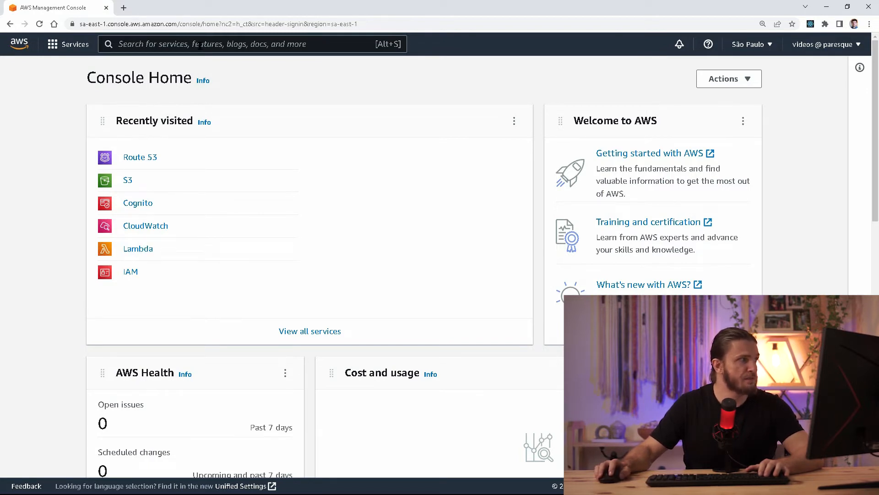
pyautogui.click(200, 45)
pyautogui.write('lamb')
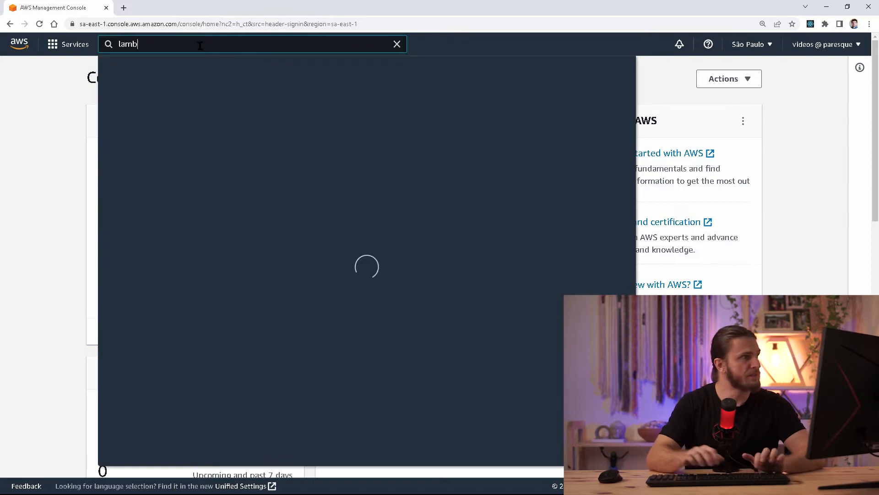
pyautogui.write('da')
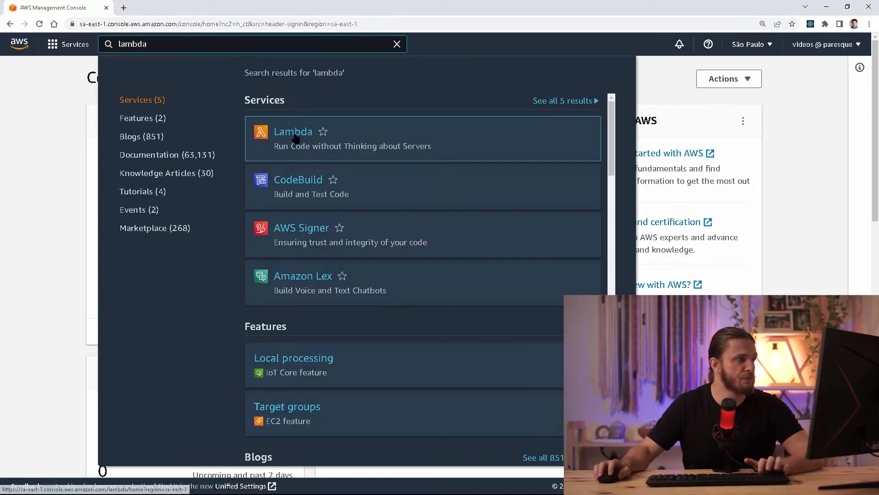
pyautogui.click(296, 135)
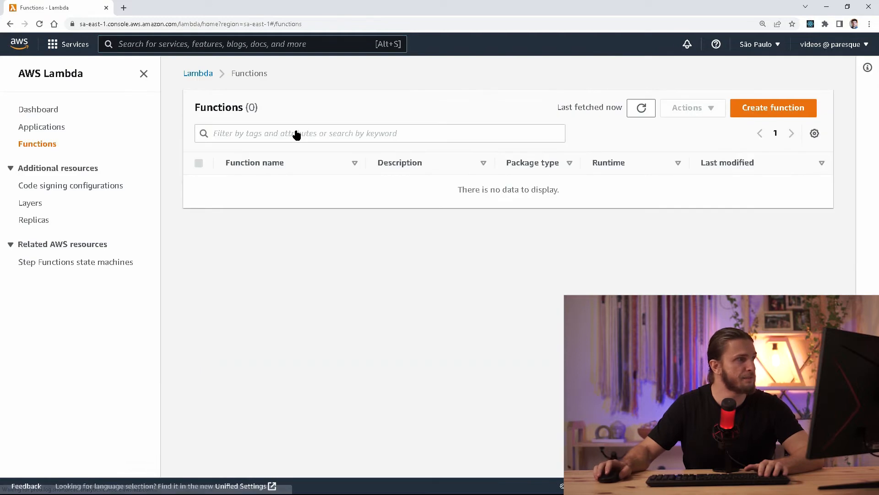
# Point out the empty Functions list (0 functions) and start creating a new function.
pyautogui.doubleClick(221, 107)
pyautogui.click(223, 108)
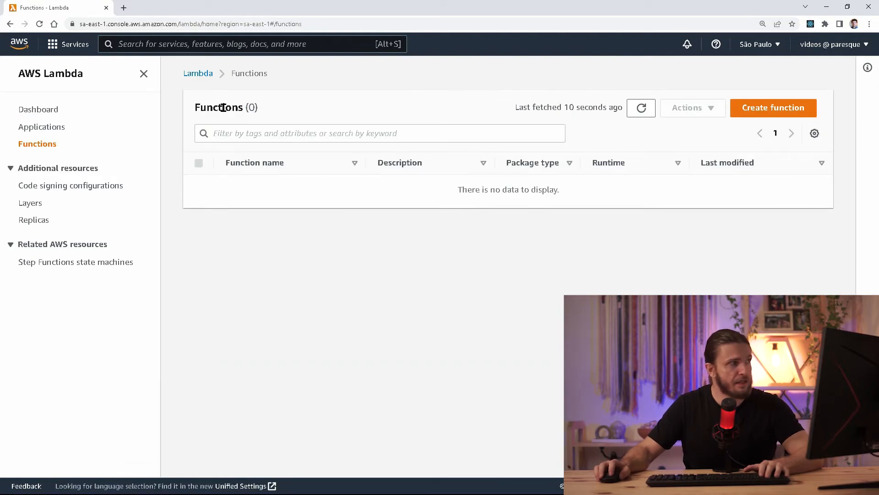
pyautogui.doubleClick(220, 108)
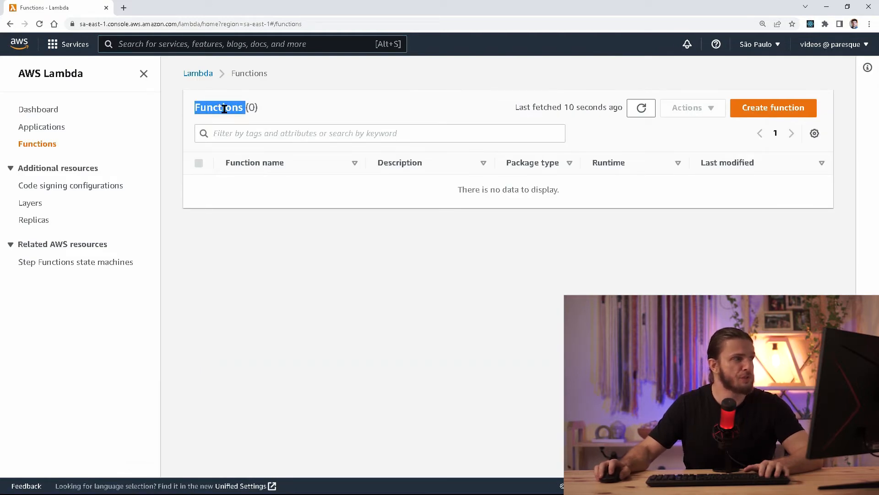
pyautogui.click(264, 113)
pyautogui.doubleClick(252, 107)
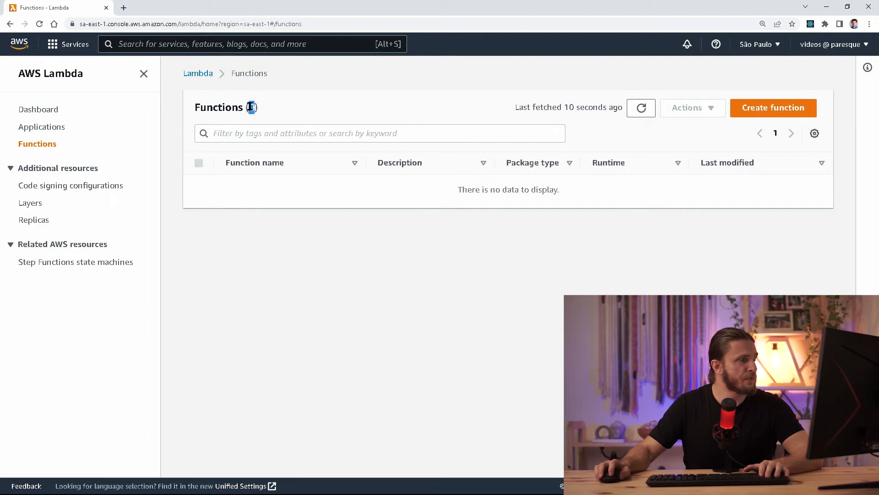
pyautogui.click(525, 295)
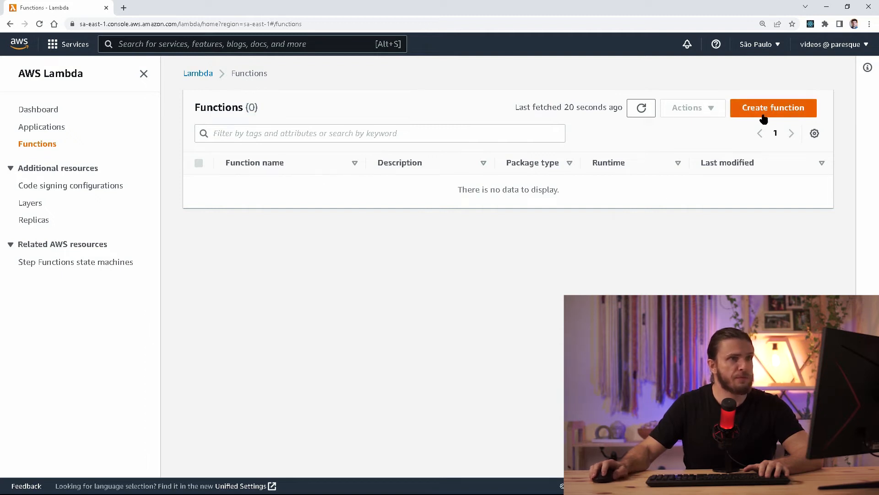
pyautogui.click(765, 113)
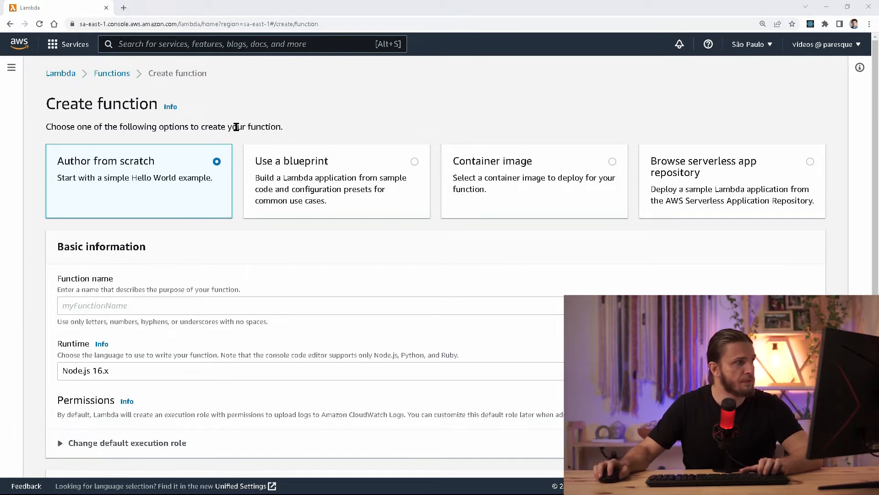
pyautogui.moveTo(236, 126)
pyautogui.mouseDown()
pyautogui.moveTo(197, 158)
pyautogui.moveTo(44, 227)
pyautogui.moveTo(22, 227)
pyautogui.mouseUp()
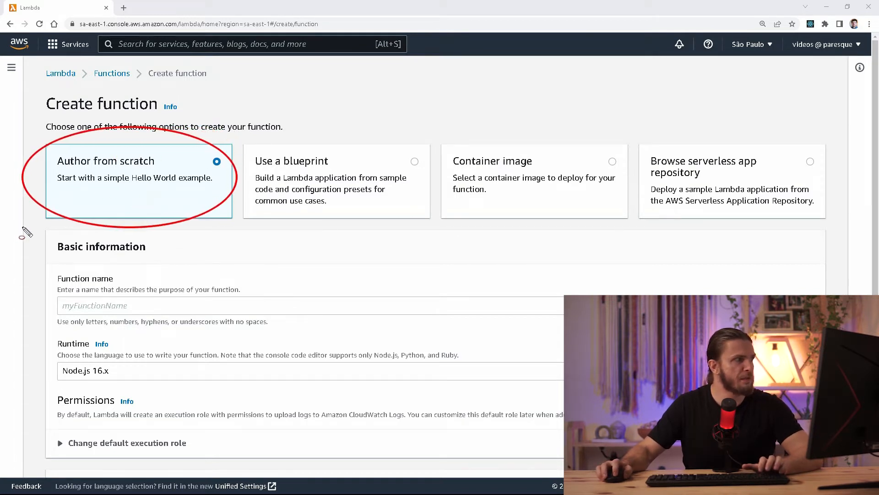
pyautogui.hotkey('ctrl', 'z')
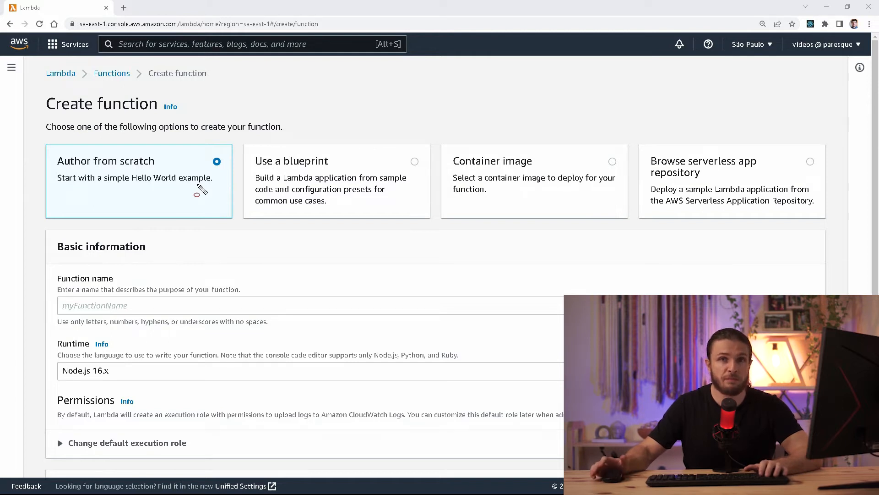
pyautogui.press('Escape')
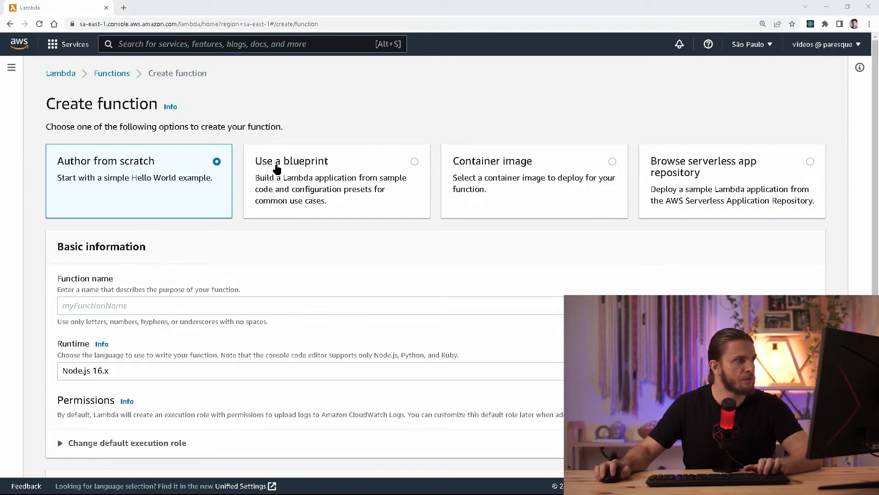
# Look over the blueprint and container image options, then choose Author from scratch.
pyautogui.click(324, 169)
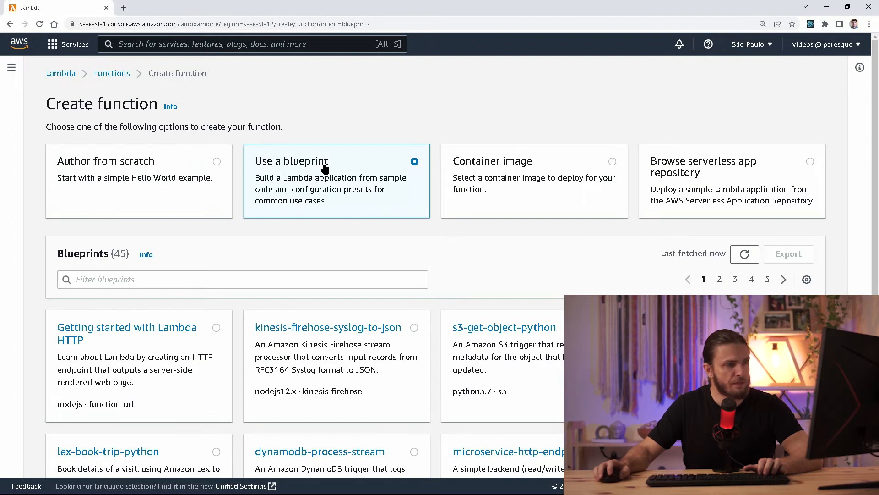
pyautogui.scroll(-4, 337, 325)
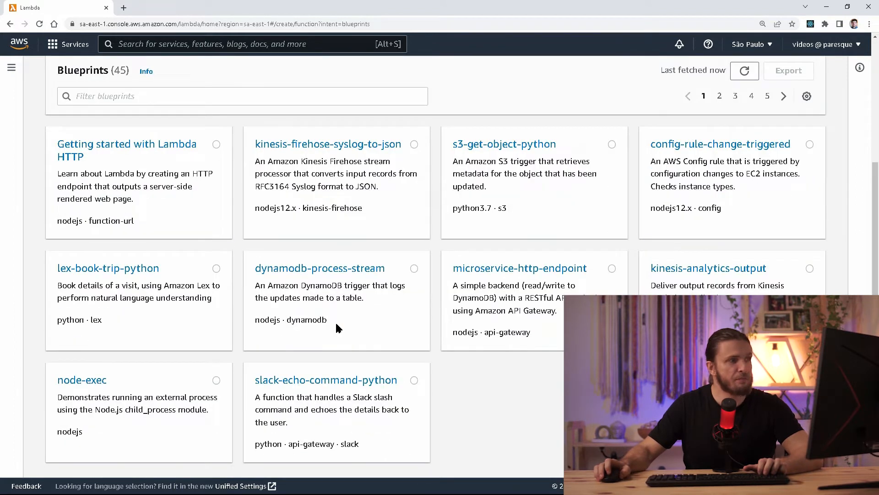
pyautogui.scroll(-1, 337, 326)
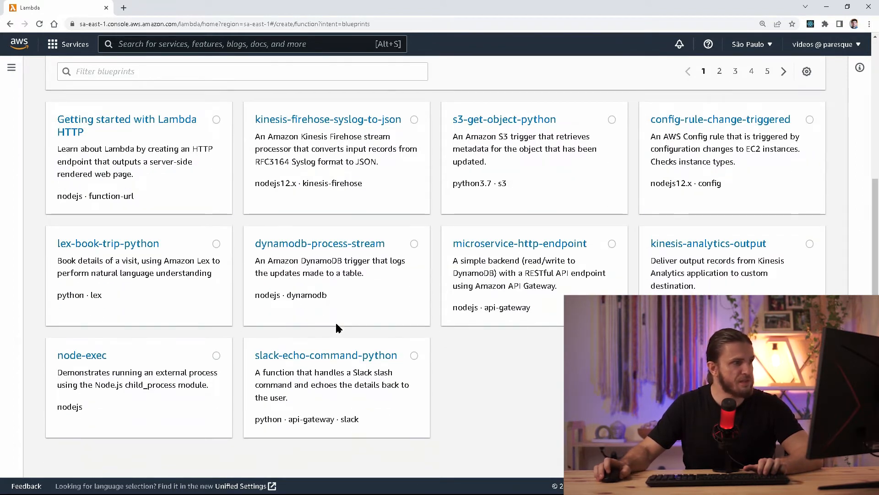
pyautogui.scroll(5, 336, 327)
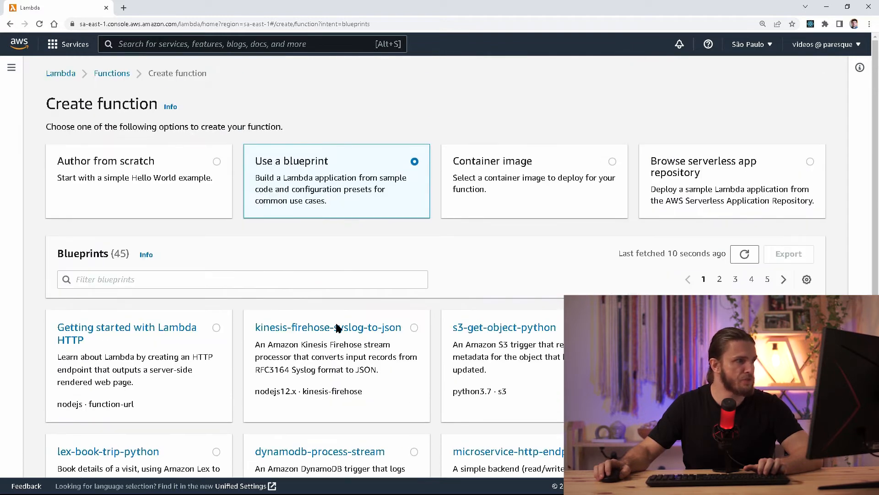
pyautogui.click(539, 178)
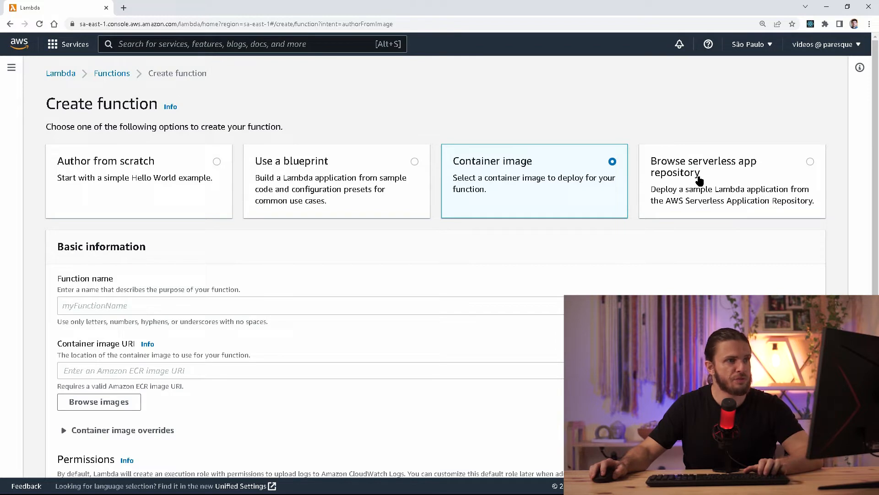
pyautogui.click(143, 173)
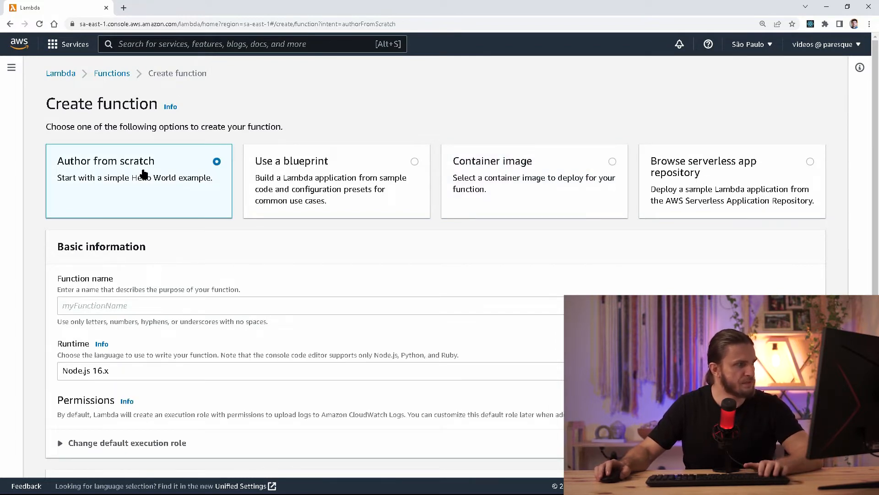
pyautogui.scroll(-2, 127, 198)
# Enter HelloWorld as the function name.
pyautogui.click(96, 233)
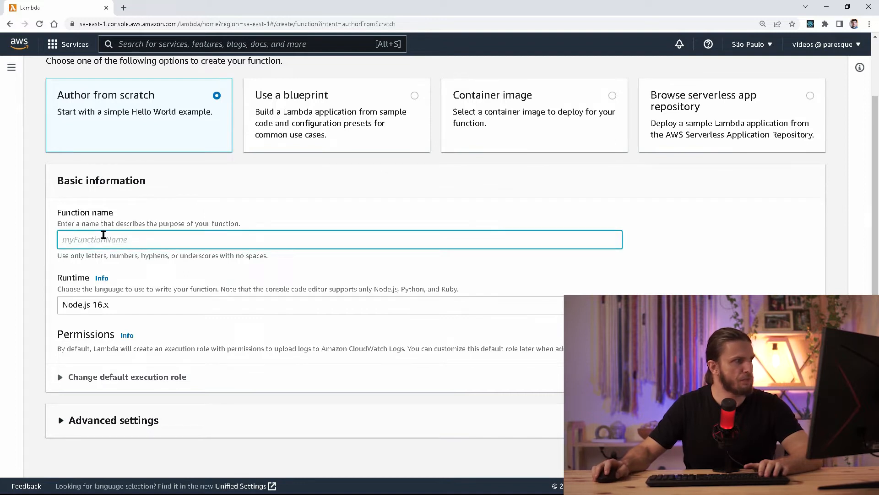
pyautogui.write('HelloWorld')
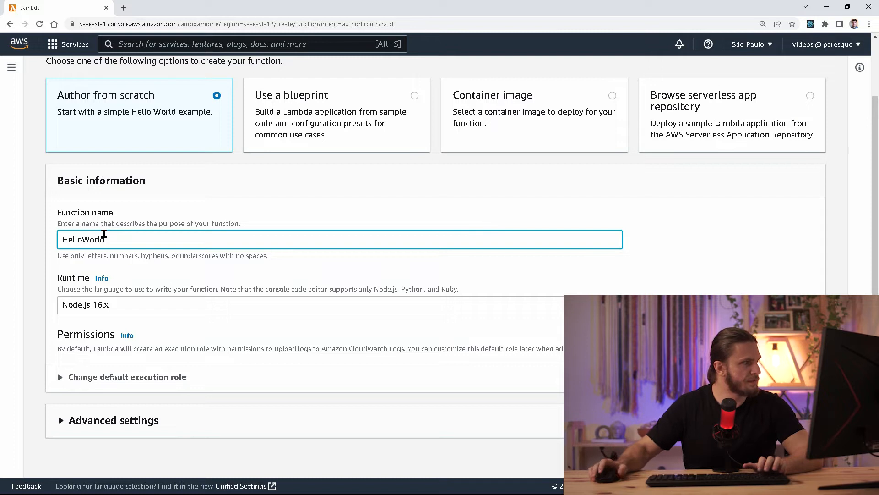
pyautogui.click(75, 280)
# Keep Node.js 16.x as the runtime and briefly expand and collapse Advanced settings.
pyautogui.tripleClick(75, 278)
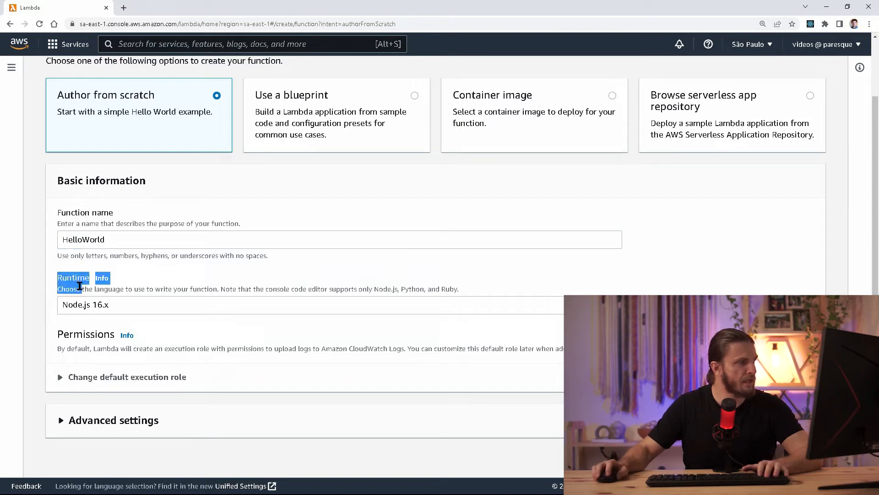
pyautogui.click(77, 283)
pyautogui.click(93, 306)
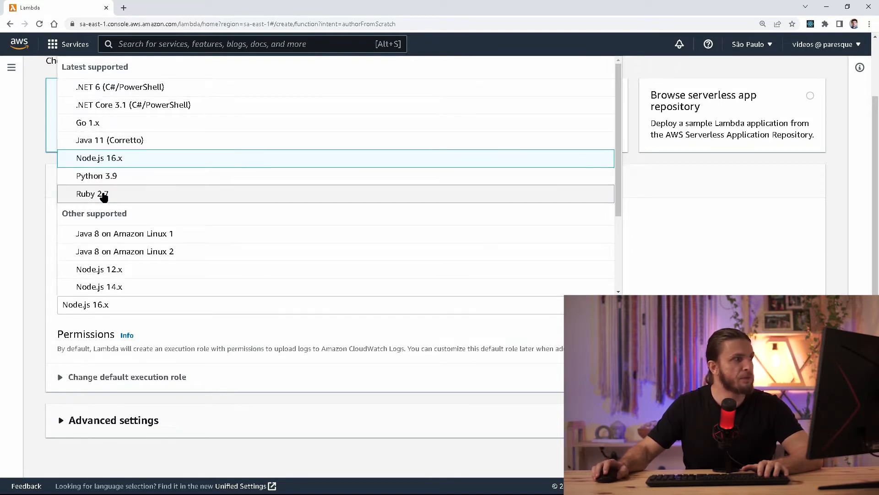
pyautogui.scroll(-3, 123, 229)
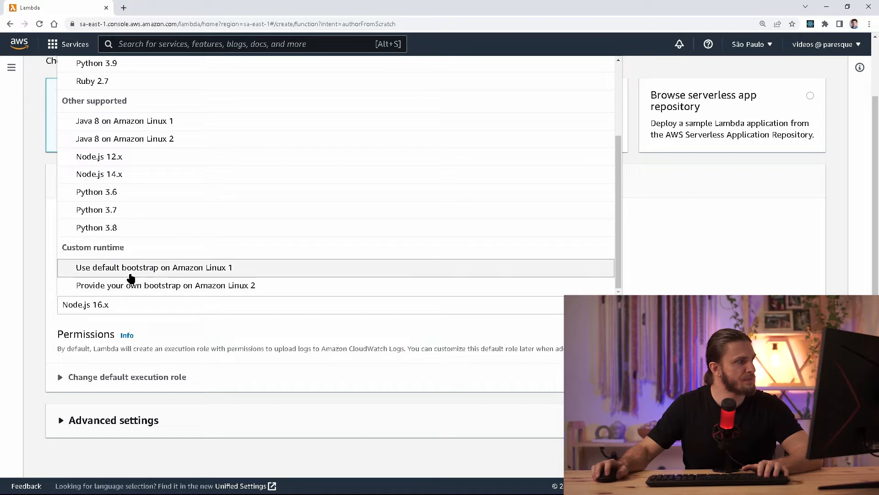
pyautogui.scroll(3, 171, 196)
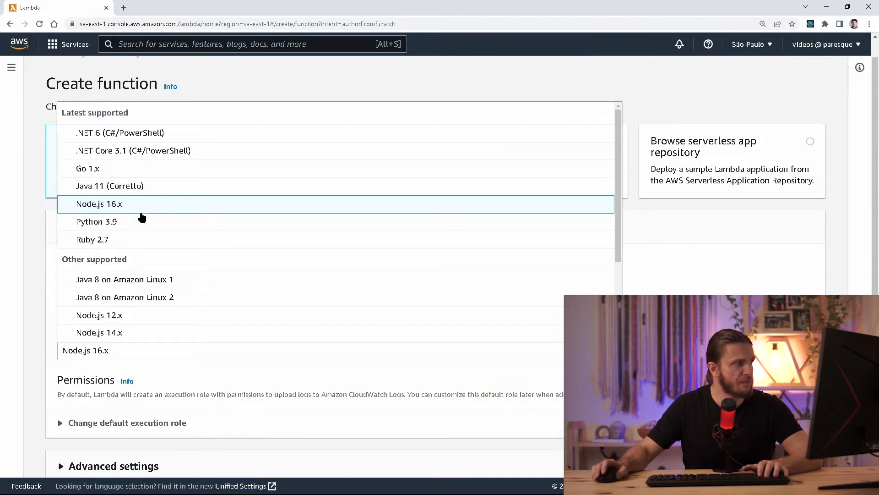
pyautogui.click(117, 209)
pyautogui.scroll(-1, 163, 224)
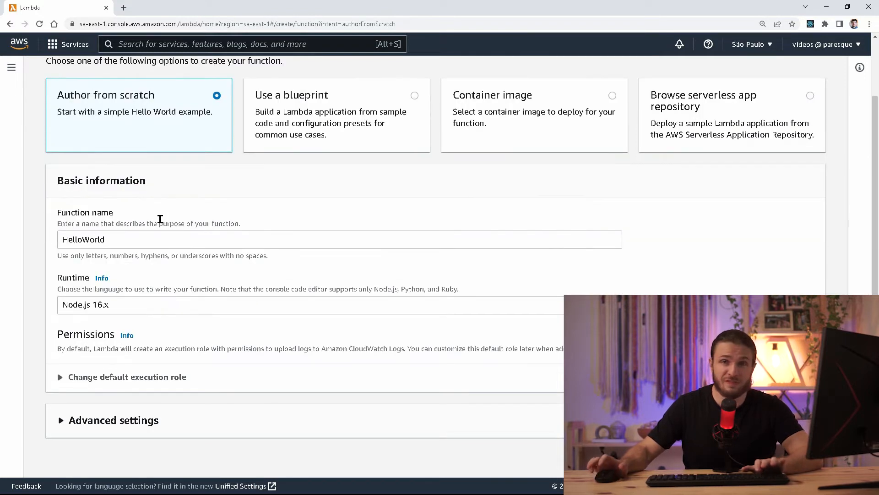
pyautogui.click(137, 416)
pyautogui.scroll(-4, 137, 417)
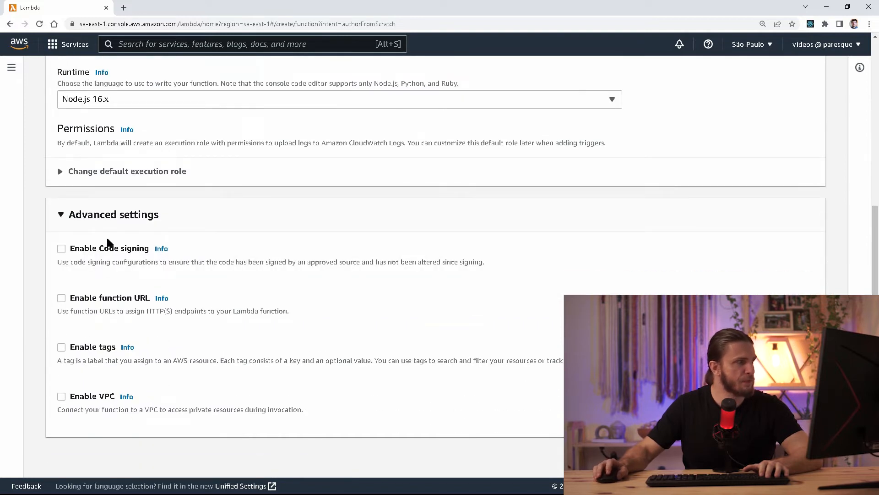
pyautogui.click(117, 225)
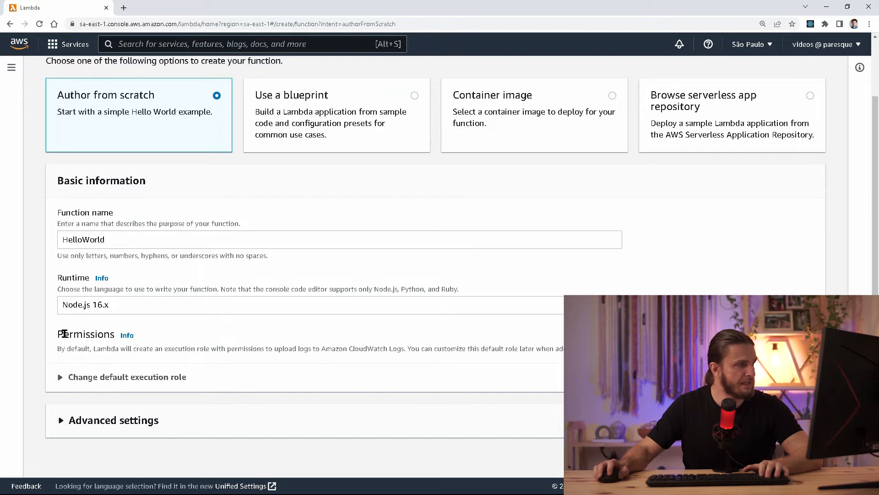
# Highlight the Permissions note about the execution role uploading to Amazon CloudWatch Logs.
pyautogui.moveTo(61, 333); pyautogui.dragTo(90, 352)
pyautogui.click(90, 352)
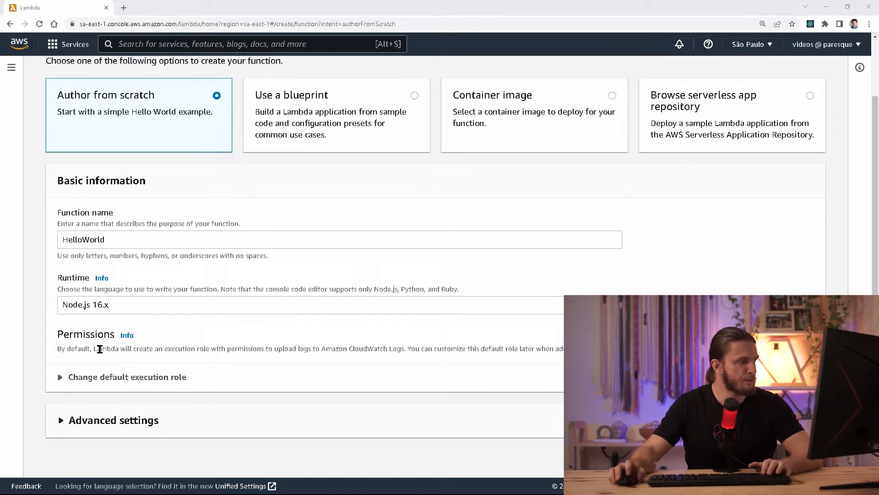
pyautogui.click(68, 349)
pyautogui.moveTo(94, 349); pyautogui.dragTo(187, 348)
pyautogui.doubleClick(203, 350)
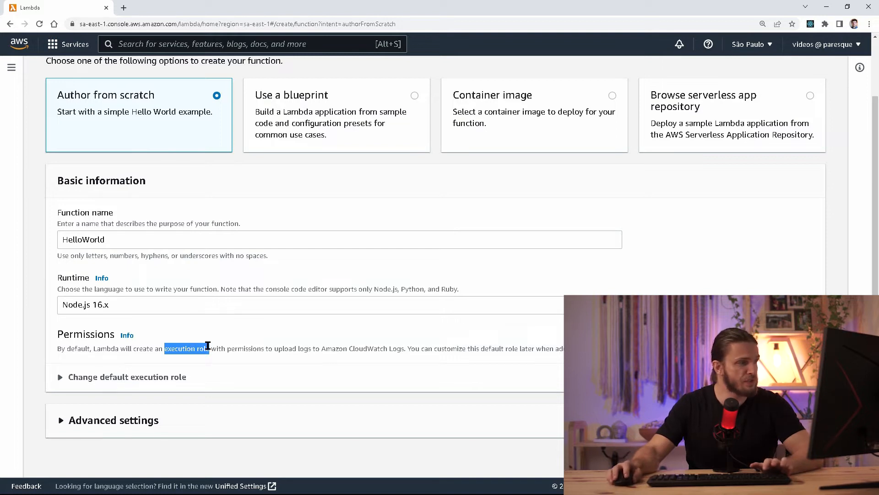
pyautogui.doubleClick(204, 349)
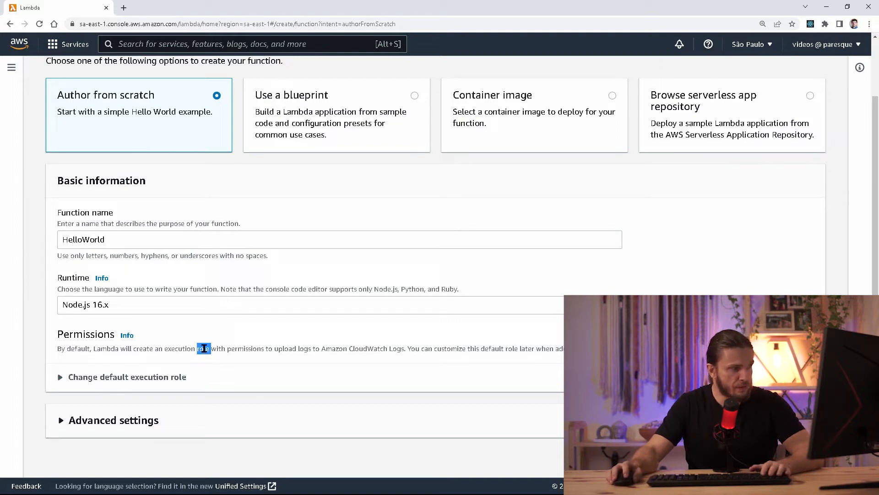
pyautogui.moveTo(185, 346); pyautogui.dragTo(403, 349)
pyautogui.doubleClick(220, 349)
pyautogui.doubleClick(295, 349)
pyautogui.doubleClick(338, 349)
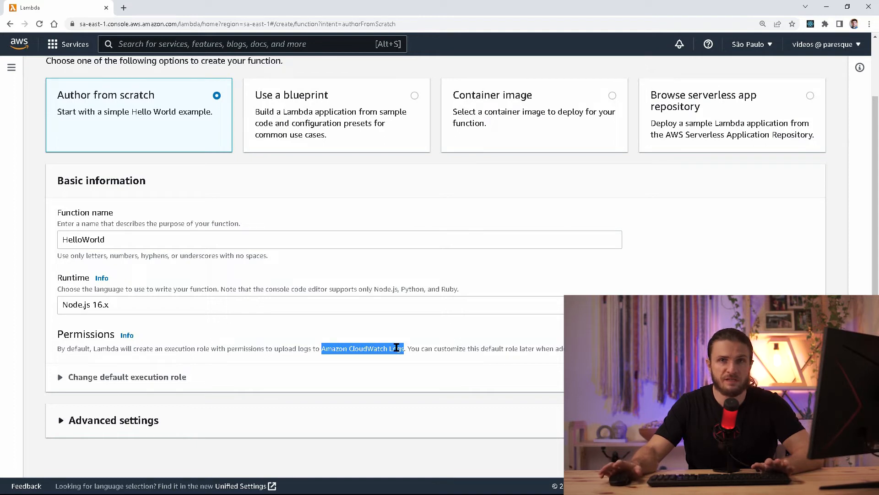
pyautogui.click(188, 378)
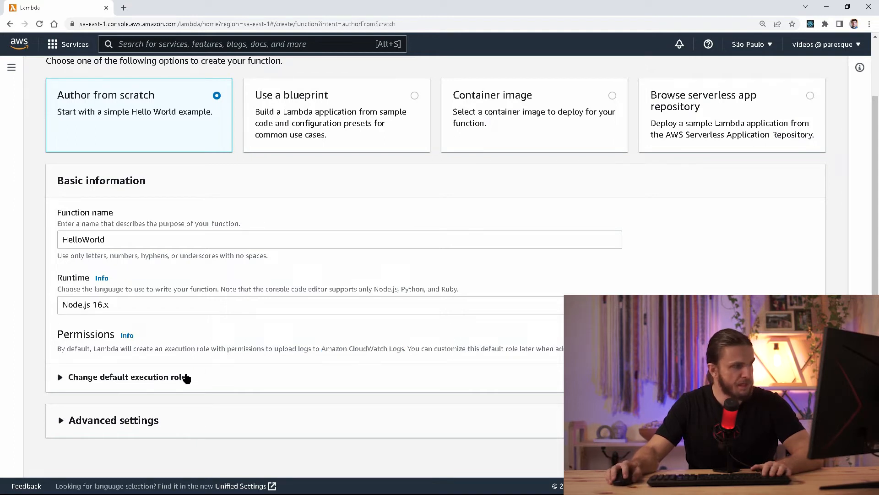
pyautogui.click(186, 377)
pyautogui.scroll(-3, 186, 377)
pyautogui.moveTo(251, 285); pyautogui.dragTo(268, 291)
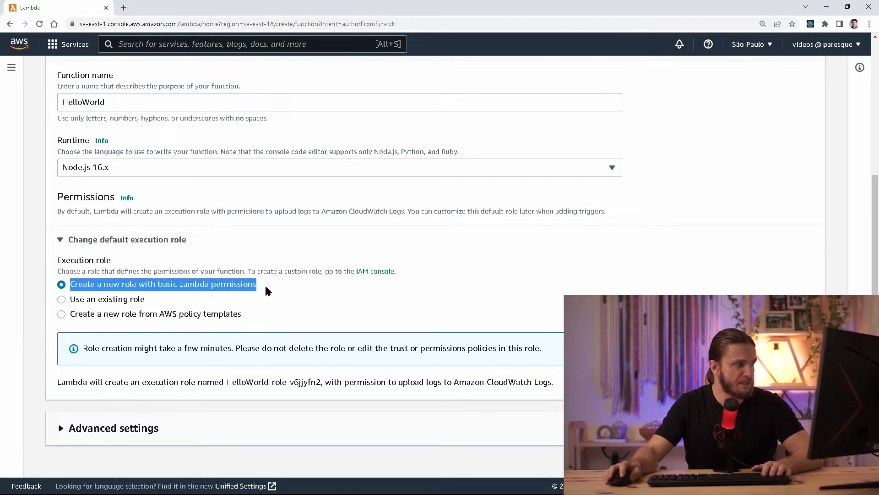
pyautogui.click(266, 287)
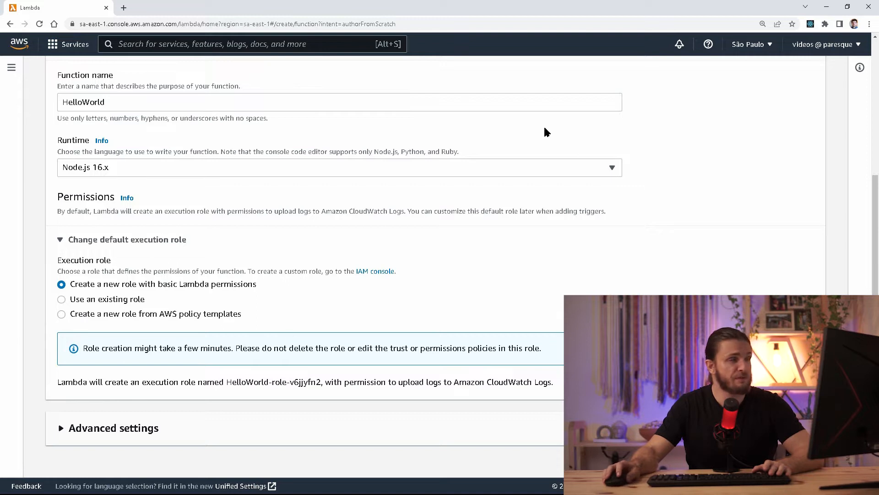
pyautogui.moveTo(89, 286); pyautogui.dragTo(236, 286)
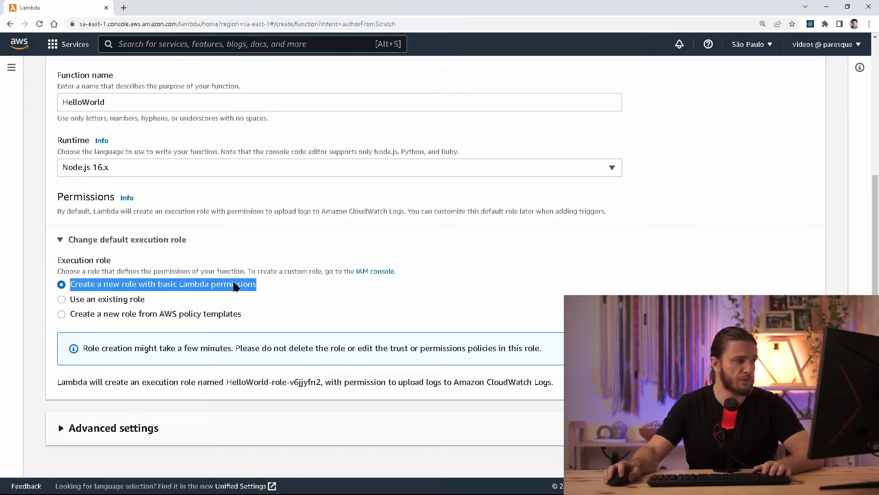
pyautogui.click(236, 285)
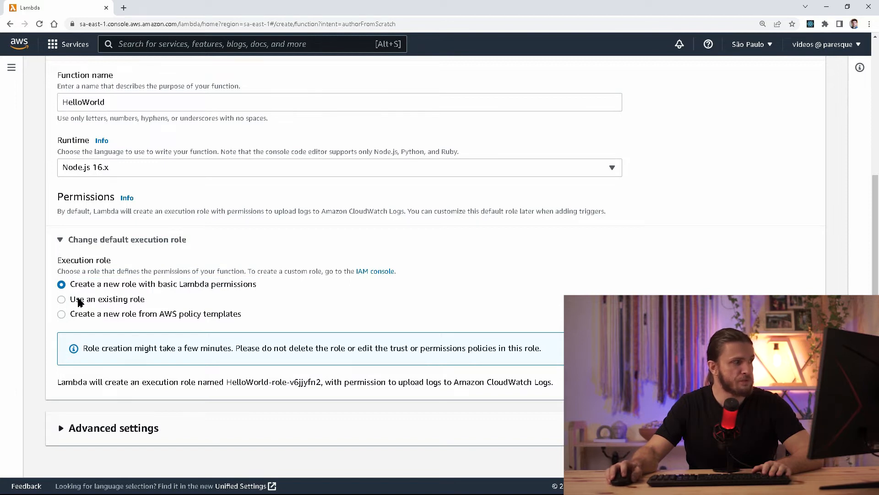
pyautogui.click(94, 300)
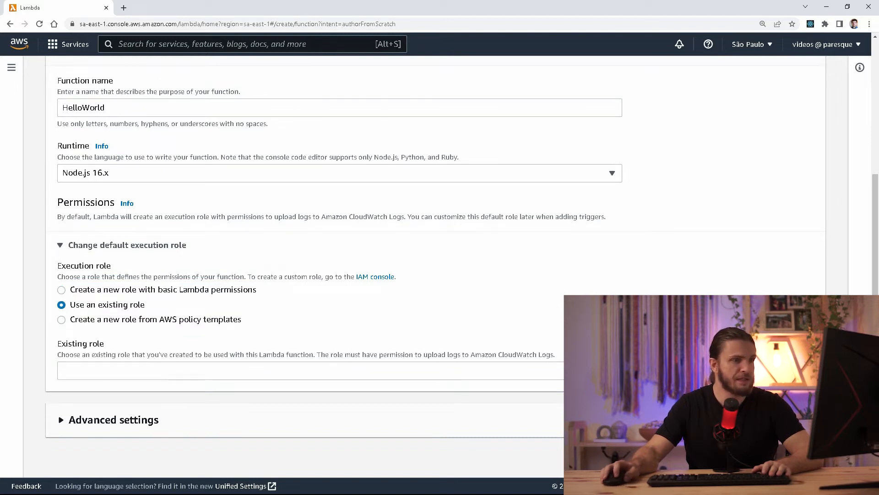
pyautogui.click(312, 370)
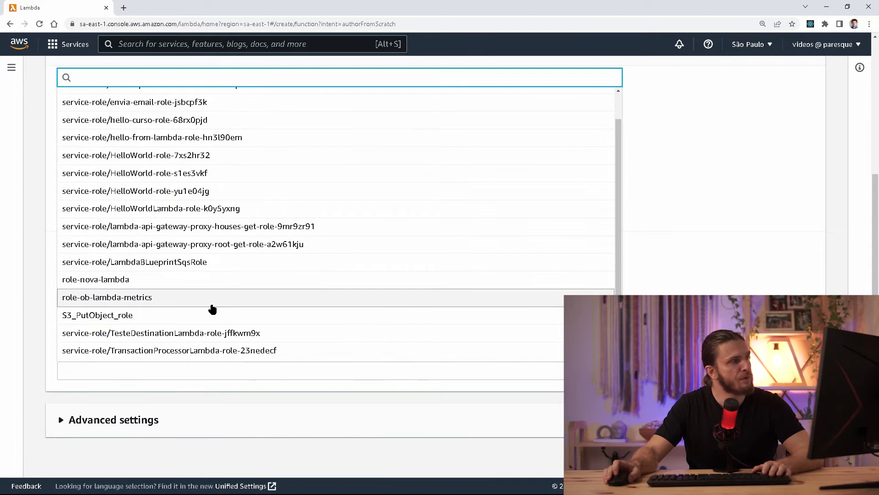
pyautogui.scroll(2, 210, 308)
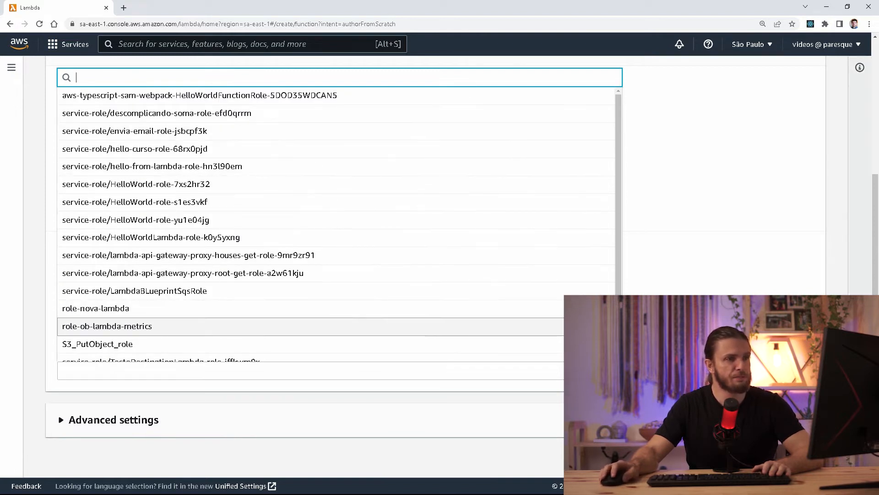
pyautogui.click(718, 296)
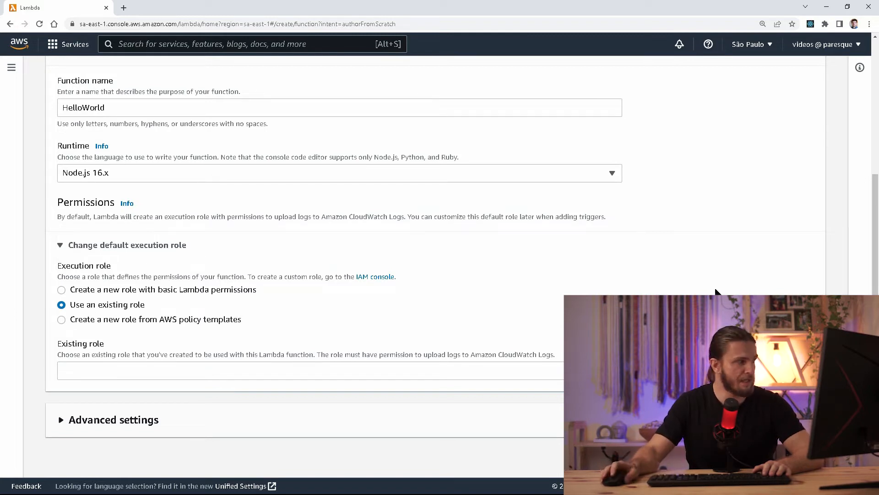
pyautogui.click(80, 292)
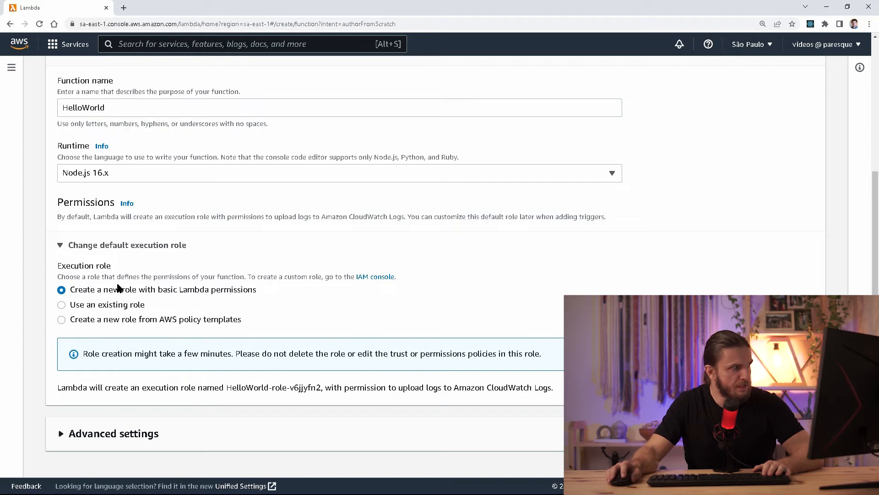
pyautogui.click(91, 251)
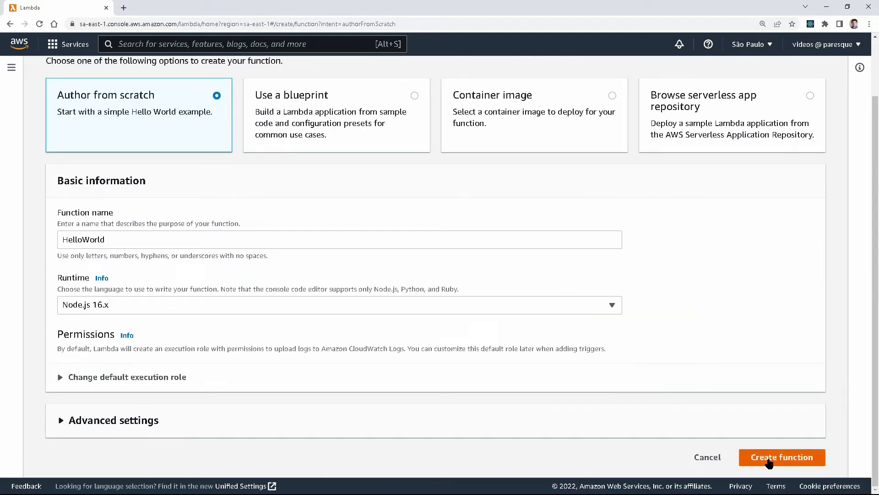
# Create the HelloWorld function and dismiss the success banner.
pyautogui.click(769, 461)
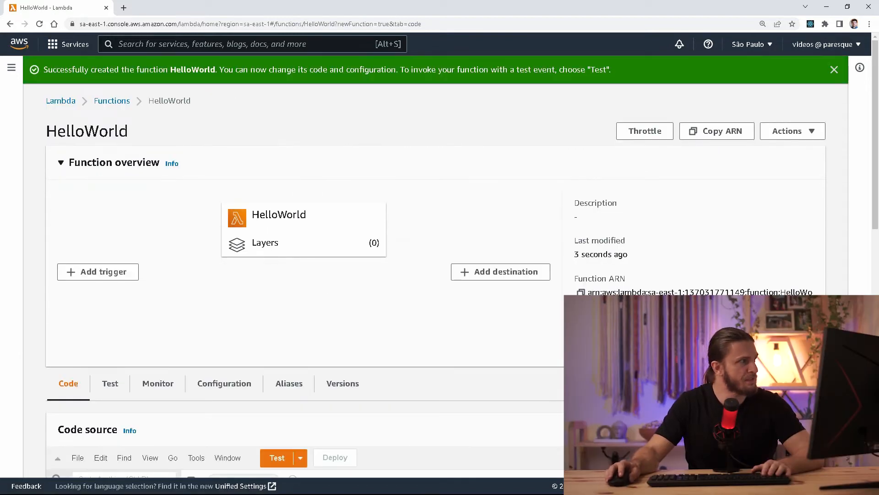
pyautogui.click(836, 70)
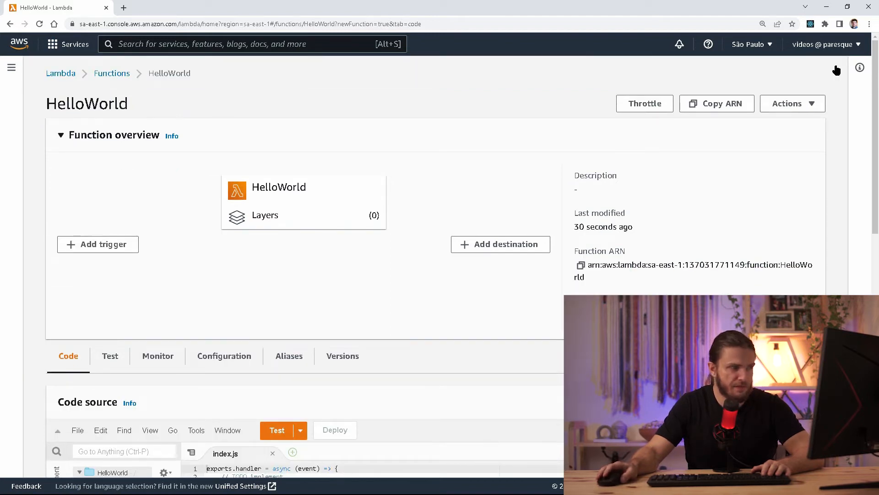
pyautogui.scroll(-5, 837, 70)
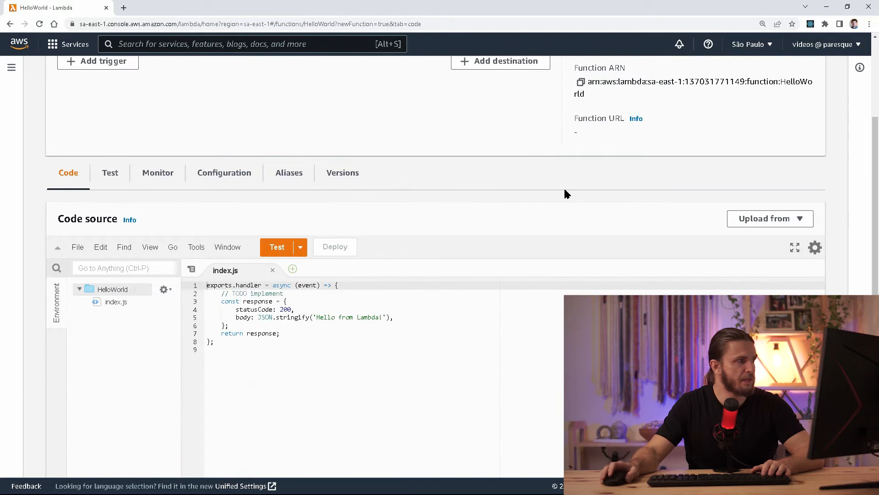
pyautogui.moveTo(58, 176); pyautogui.dragTo(132, 218)
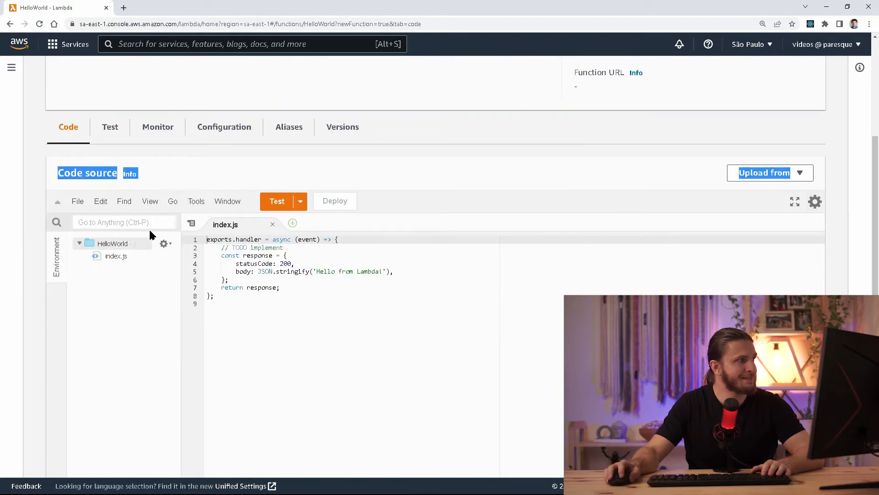
pyautogui.click(324, 337)
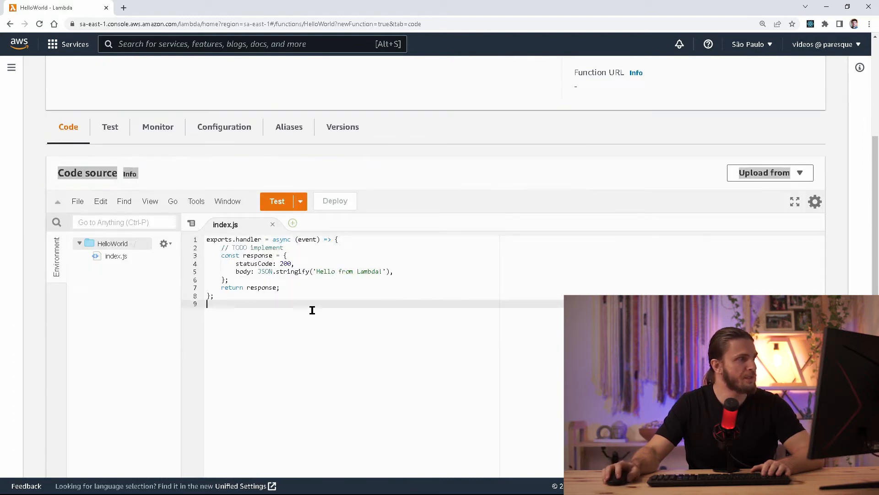
pyautogui.click(247, 174)
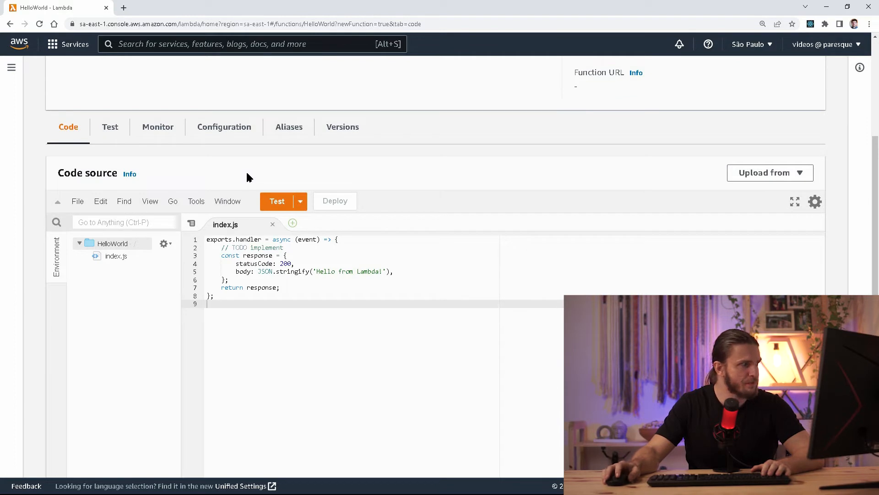
# Review the handler code in index.js, then bring up the test event configuration.
pyautogui.click(114, 258)
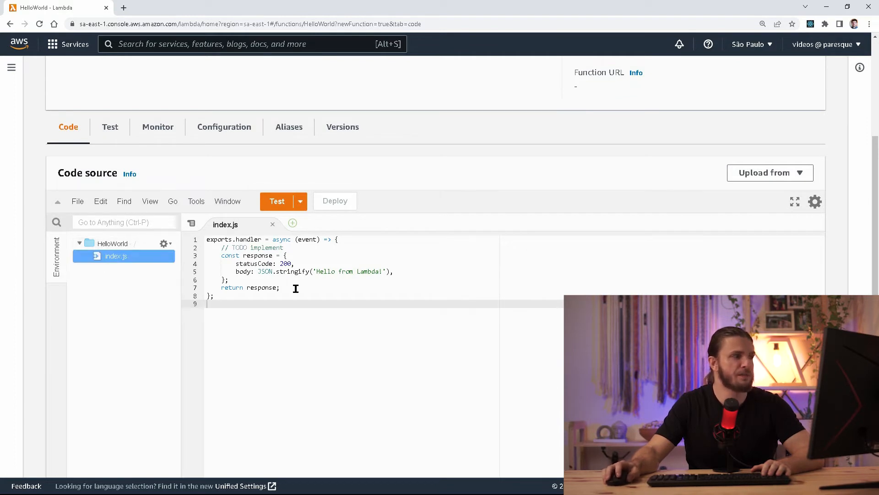
pyautogui.click(293, 288)
pyautogui.moveTo(293, 287); pyautogui.dragTo(216, 239)
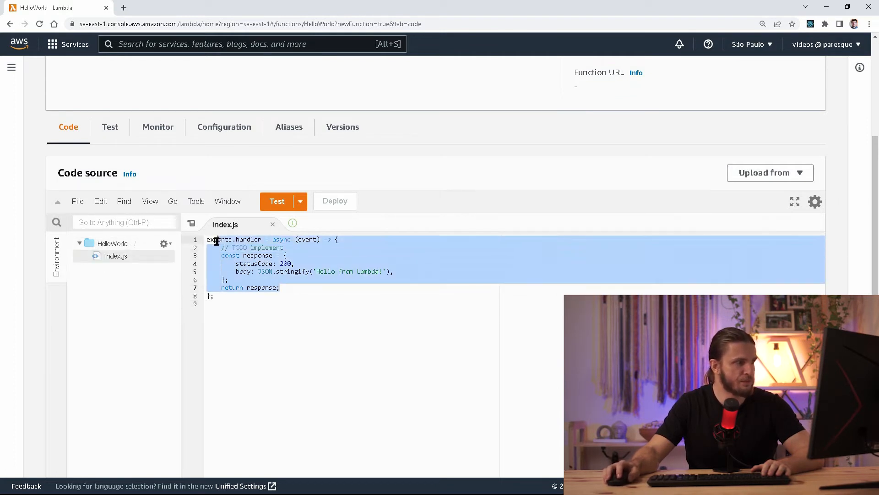
pyautogui.click(289, 285)
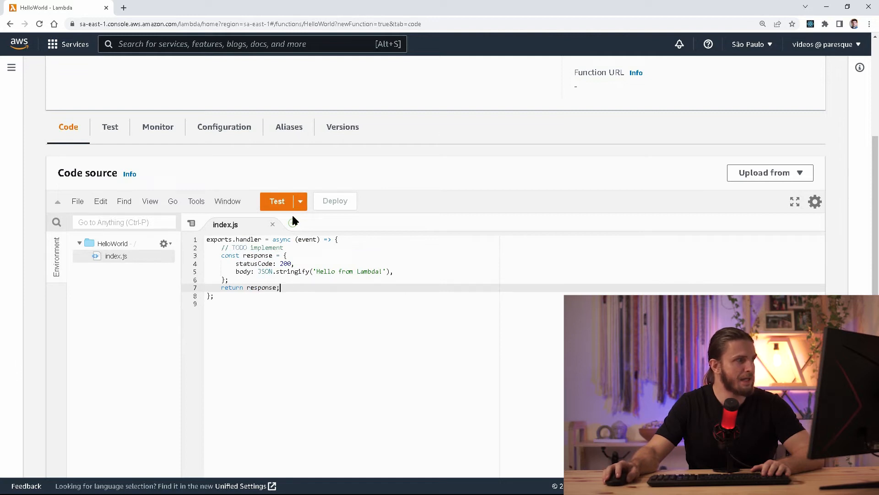
pyautogui.click(277, 202)
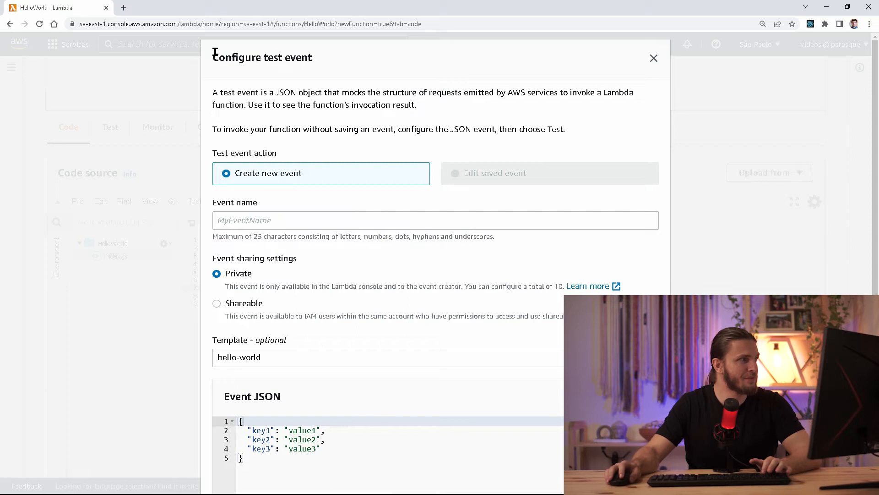
# Name the test event HelloWorldEventoSimples.
pyautogui.moveTo(213, 56); pyautogui.dragTo(319, 63)
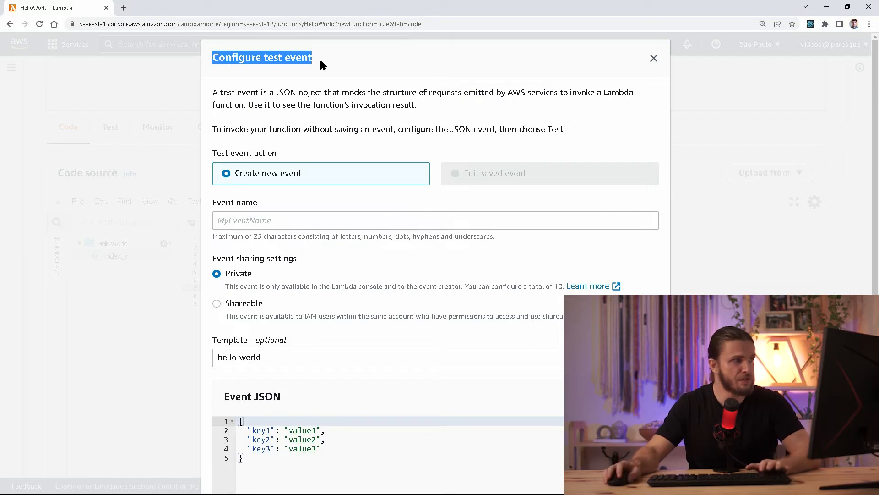
pyautogui.click(282, 221)
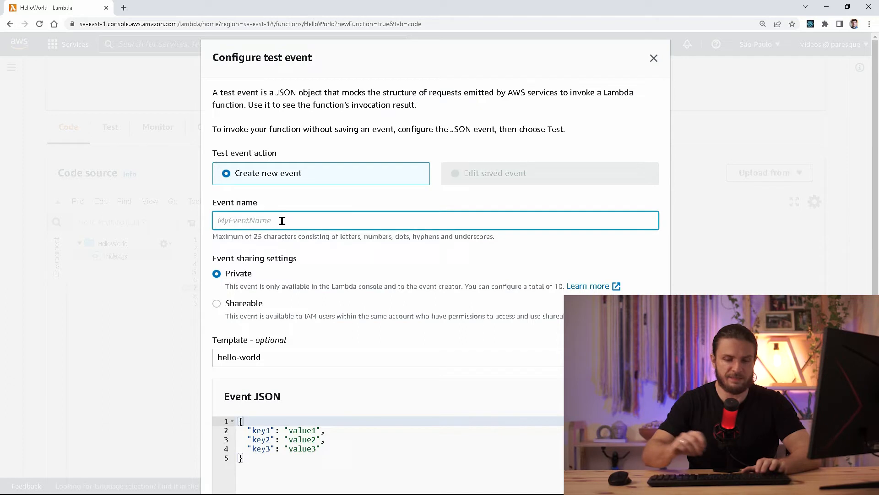
pyautogui.write('HelloWorldEventoSimples')
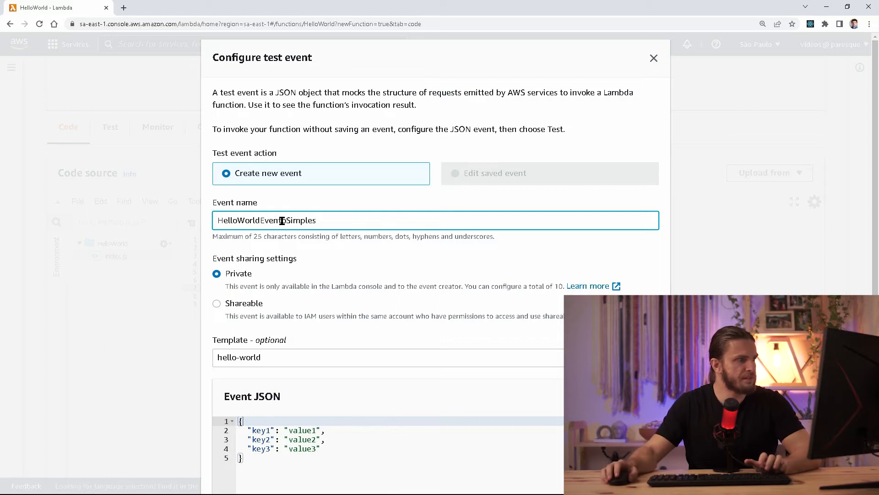
# Rename key1 and key2 to nome and sobrenome and delete the key3 entry.
pyautogui.scroll(-2, 264, 338)
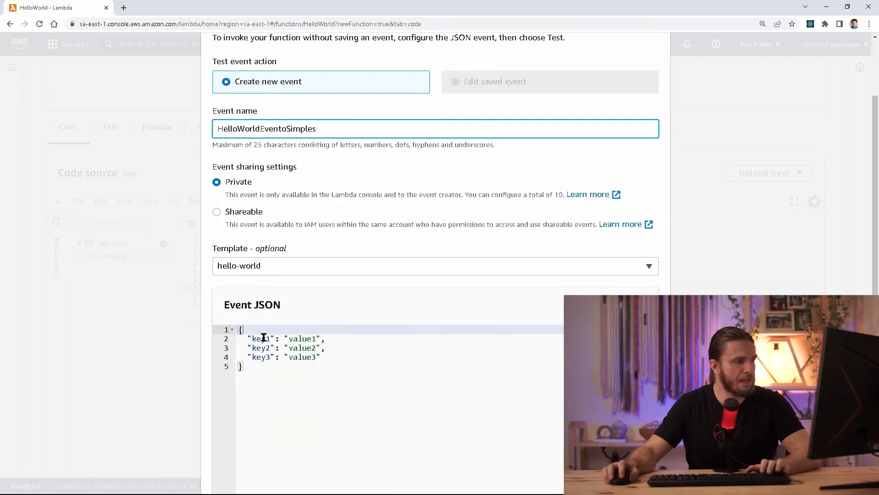
pyautogui.doubleClick(264, 338)
pyautogui.write('nome')
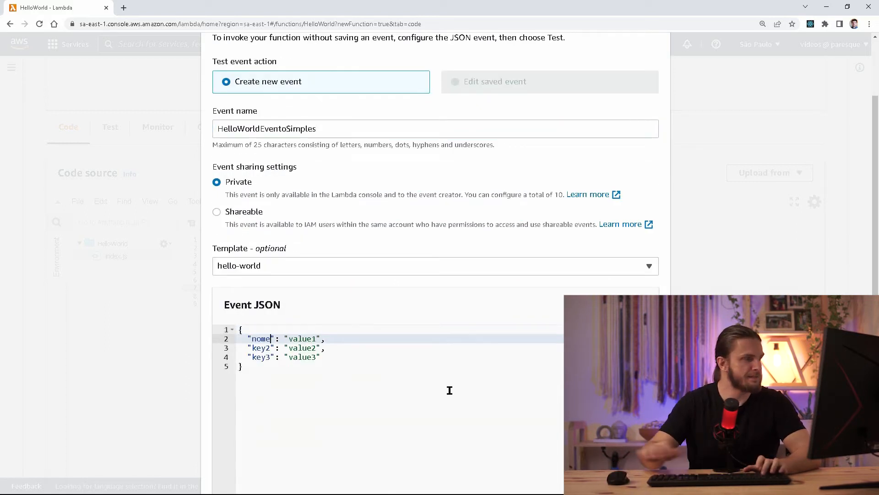
pyautogui.doubleClick(263, 347)
pyautogui.write('sobrenom')
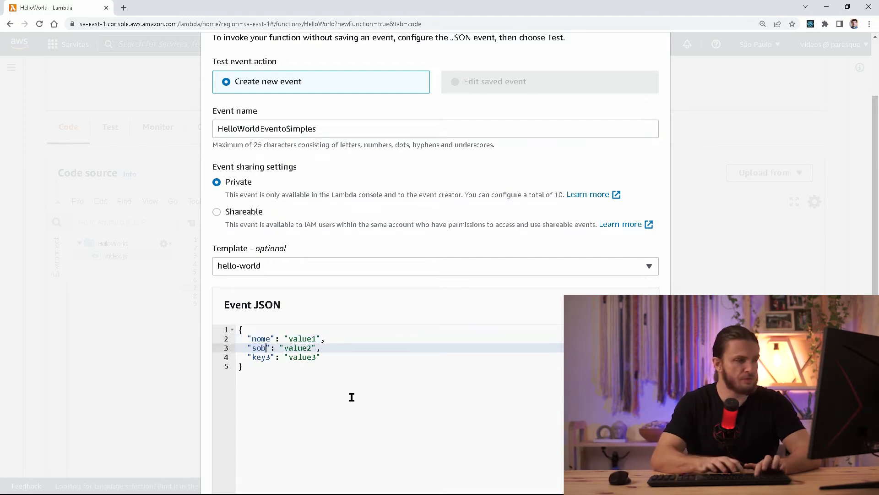
pyautogui.write('e')
pyautogui.press('Down')
pyautogui.press('Home')
pyautogui.hotkey('shift', 'End')
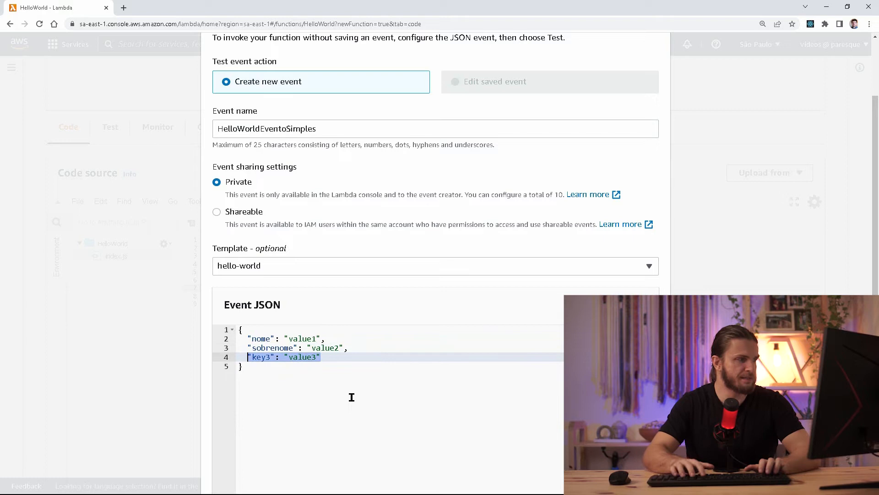
pyautogui.press('Left')
pyautogui.press('End')
pyautogui.hotkey('shift', 'Up')
pyautogui.hotkey('shift', 'End')
pyautogui.press('BackSpace')
pyautogui.press('BackSpace')
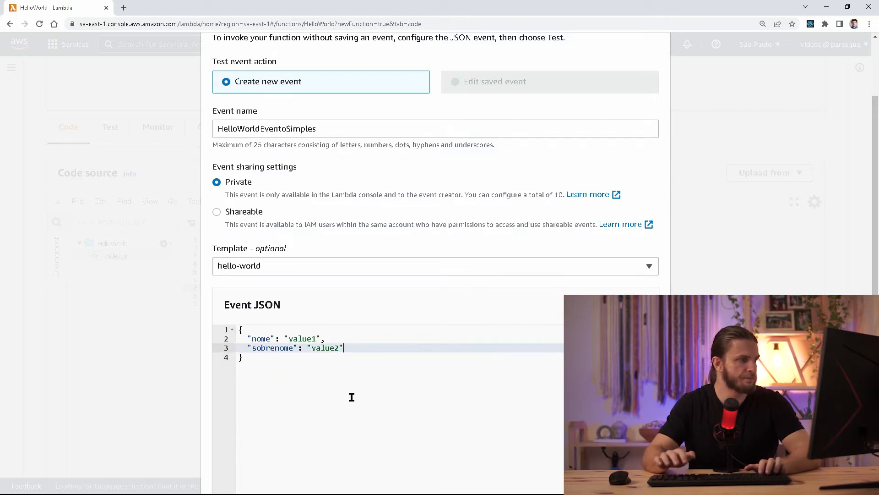
# Fill in nome and sobrenome with the person's first name and surname.
pyautogui.doubleClick(303, 339)
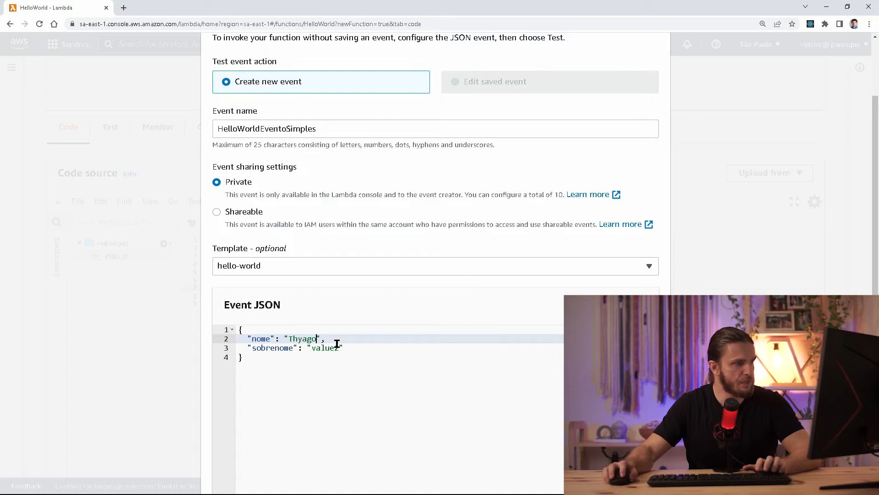
pyautogui.doubleClick(336, 346)
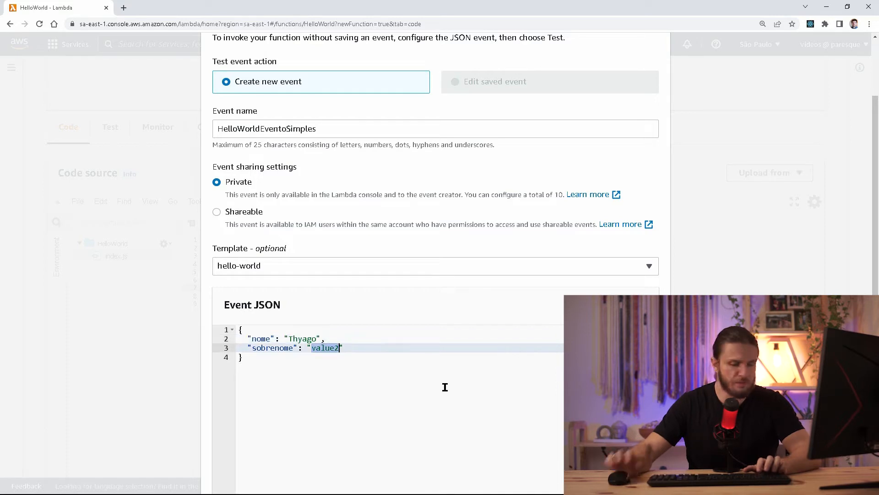
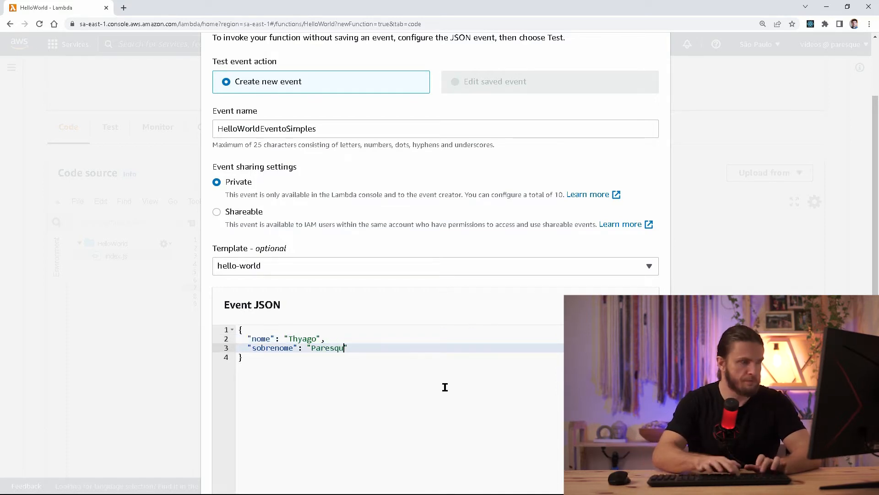
pyautogui.scroll(-4, 445, 386)
pyautogui.scroll(4, 445, 387)
pyautogui.scroll(-4, 445, 387)
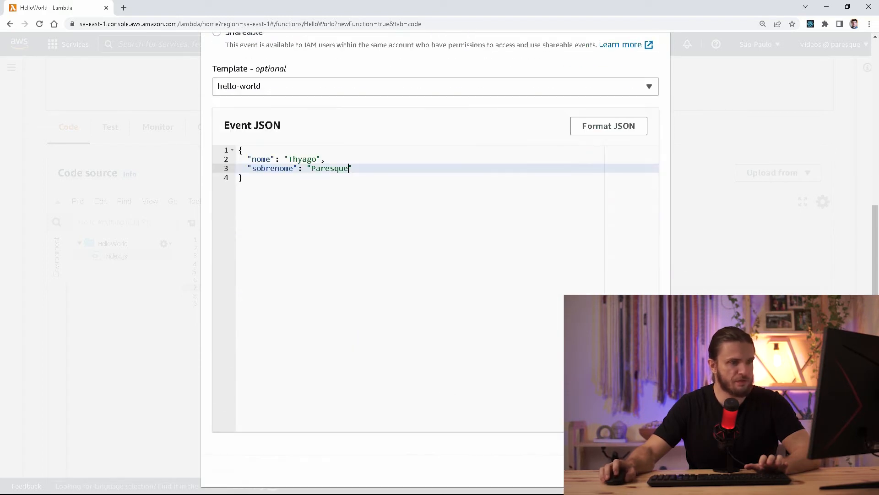
# Save and run HelloWorldEventoSimples, confirm statusCode 200 'Hello from Lambda!', then return to index.js.
pyautogui.click(645, 474)
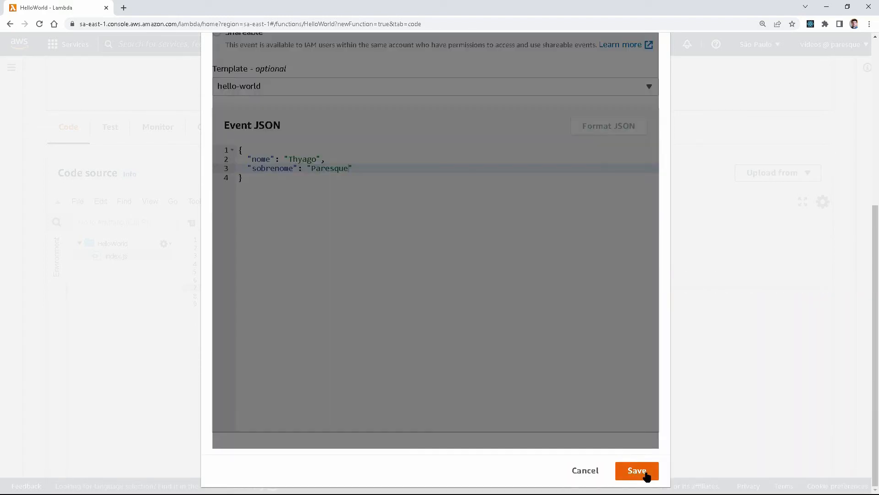
pyautogui.click(277, 229)
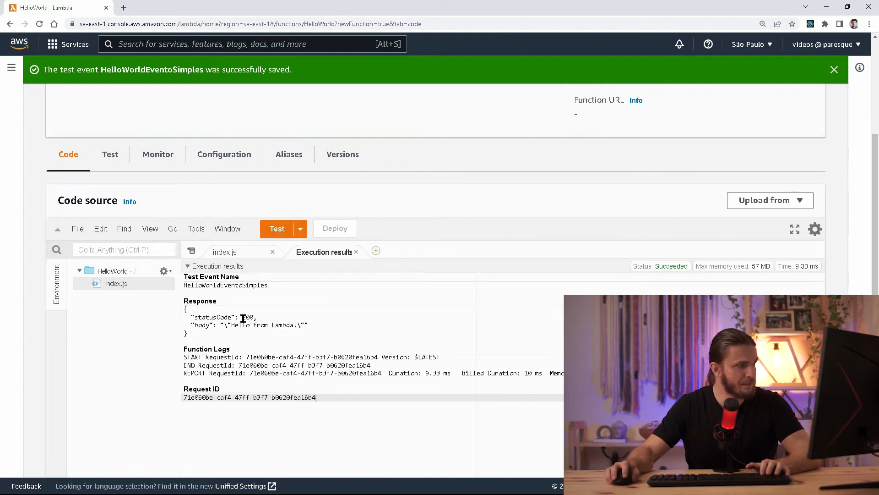
pyautogui.moveTo(253, 317); pyautogui.dragTo(195, 317)
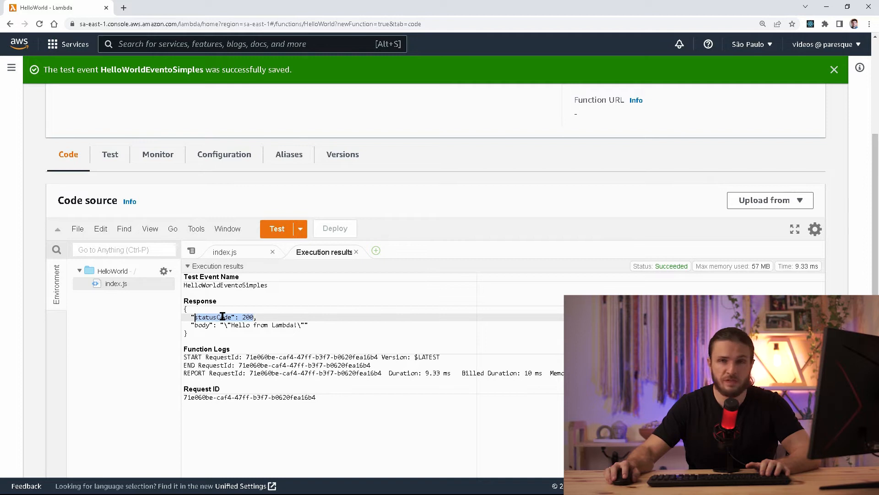
pyautogui.click(225, 330)
pyautogui.moveTo(239, 325); pyautogui.dragTo(286, 324)
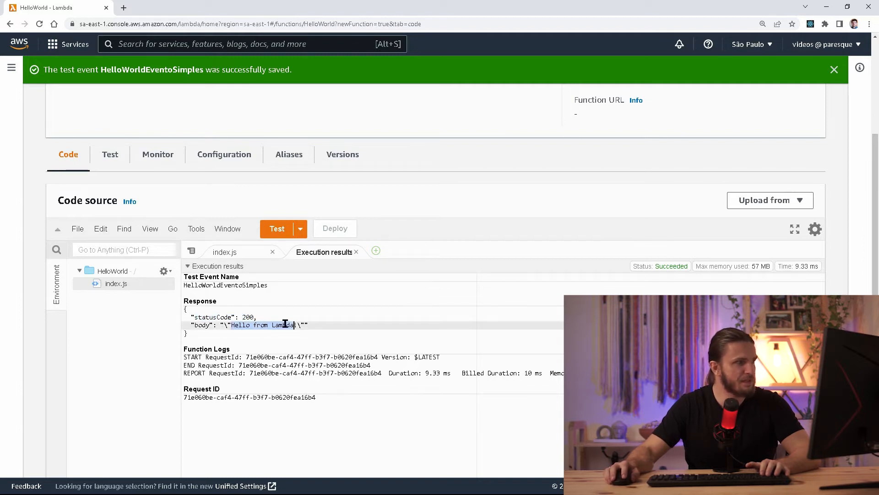
pyautogui.click(356, 252)
pyautogui.moveTo(316, 298); pyautogui.dragTo(370, 300)
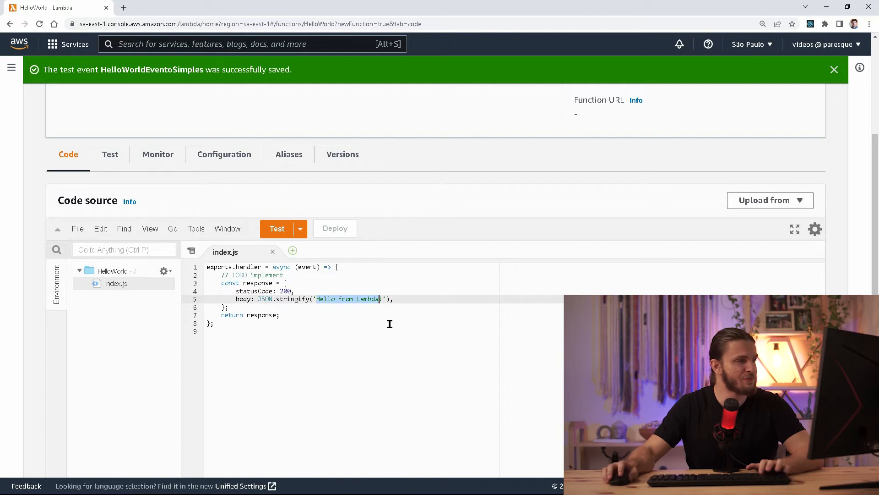
# Append + event.nome + " " + event.sobrenome after the 'Hello from Lambda!' string on line 5.
pyautogui.doubleClick(306, 267)
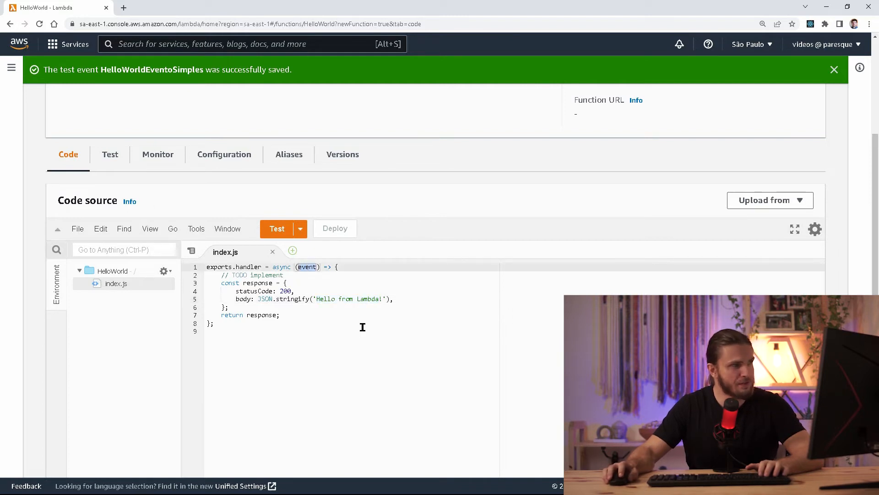
pyautogui.moveTo(386, 298); pyautogui.dragTo(314, 298)
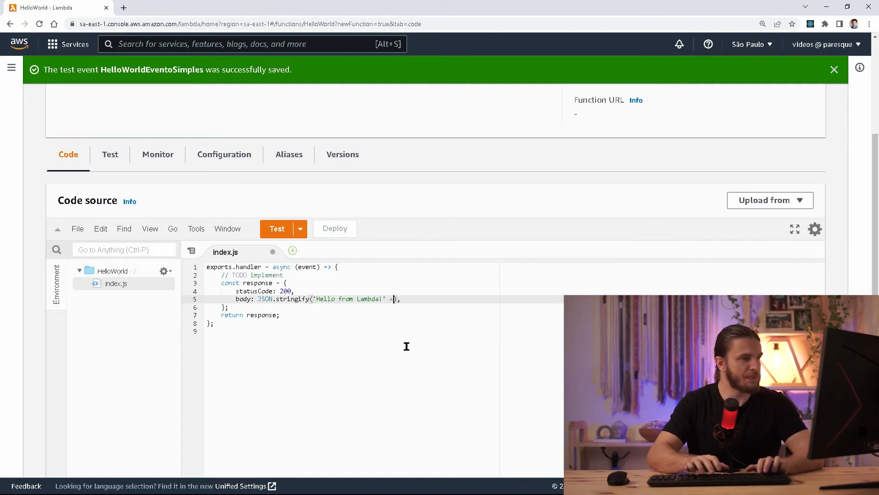
pyautogui.write('+')
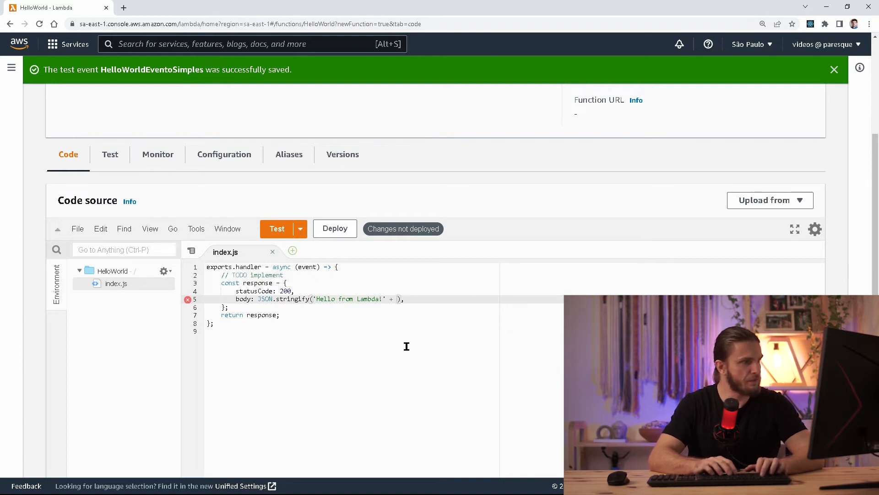
pyautogui.write(' event.nome + ')
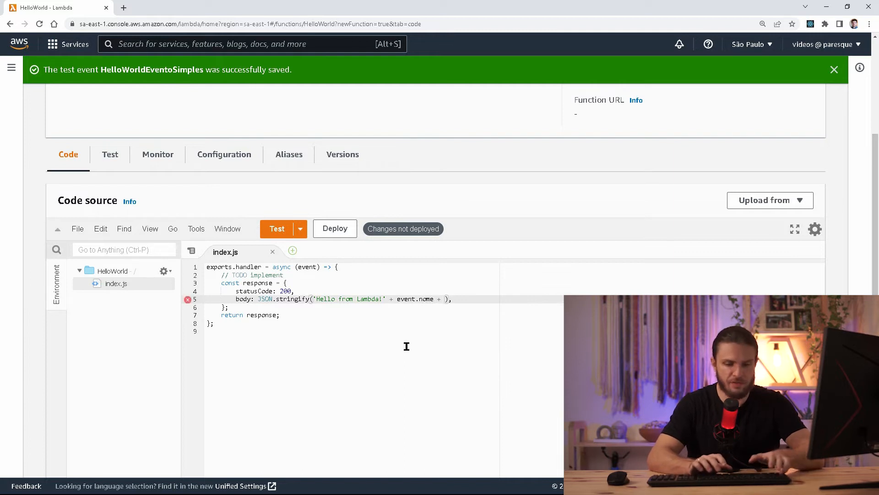
pyautogui.write('event.sobrenome')
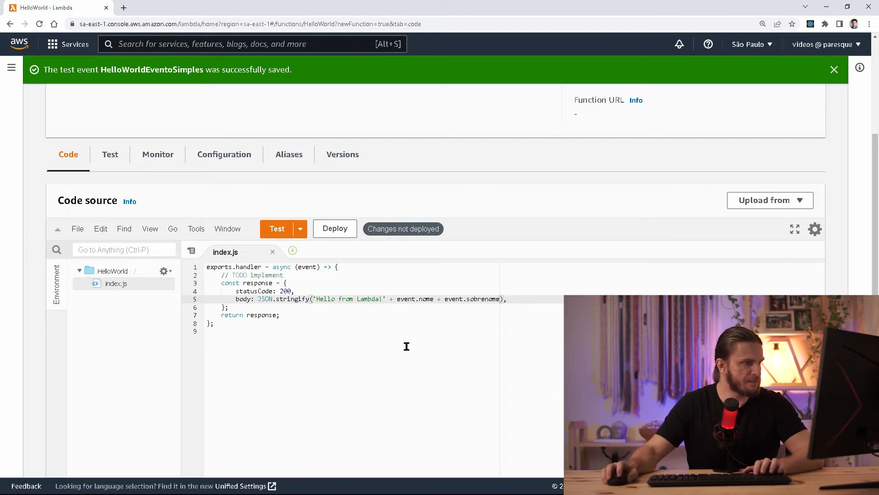
pyautogui.click(434, 299)
pyautogui.write('+ " "')
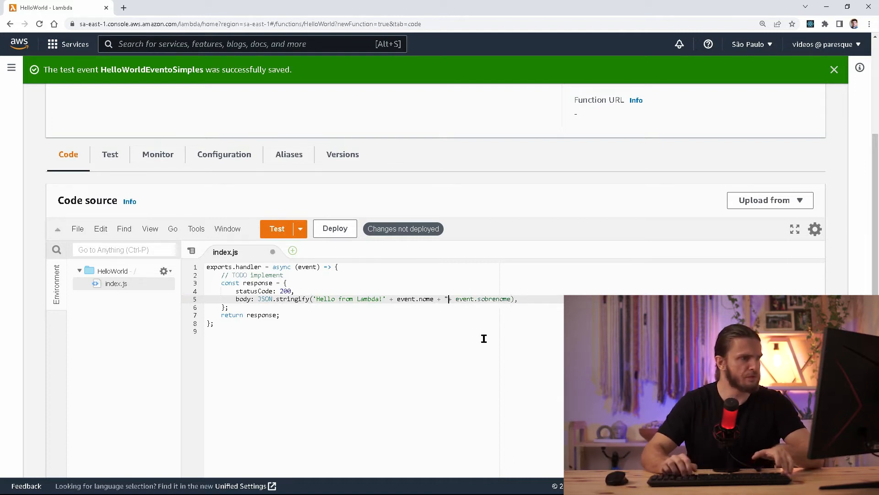
pyautogui.press('Left')
pyautogui.press('Left')
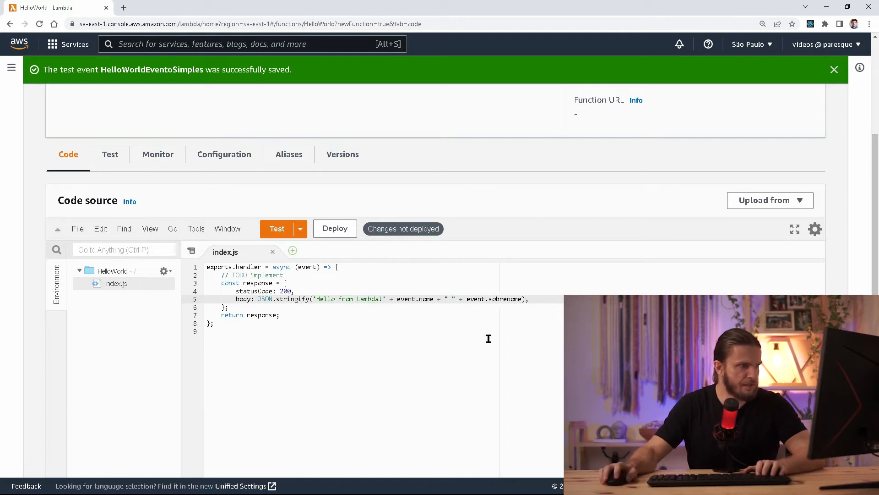
pyautogui.click(483, 336)
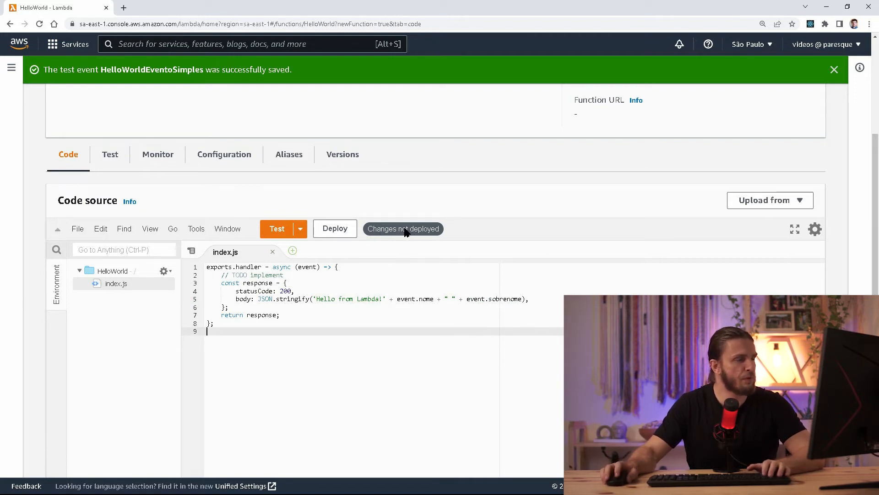
# Deploy the function and run the test, checking statusCode 200 and the returned name and surname.
pyautogui.click(337, 234)
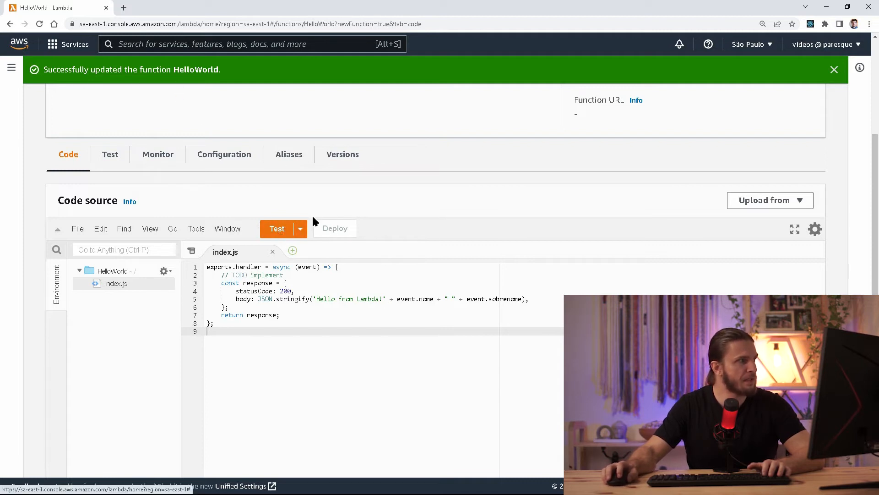
pyautogui.click(274, 230)
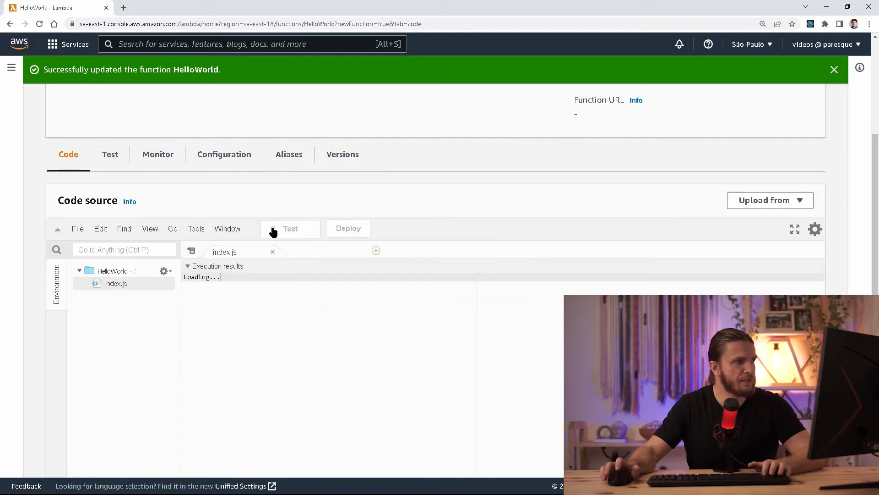
pyautogui.tripleClick(206, 317)
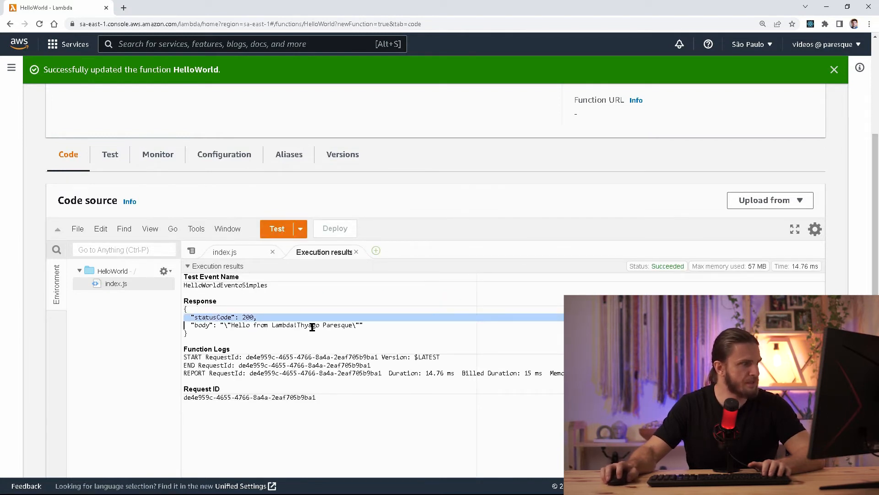
pyautogui.moveTo(297, 325); pyautogui.dragTo(354, 325)
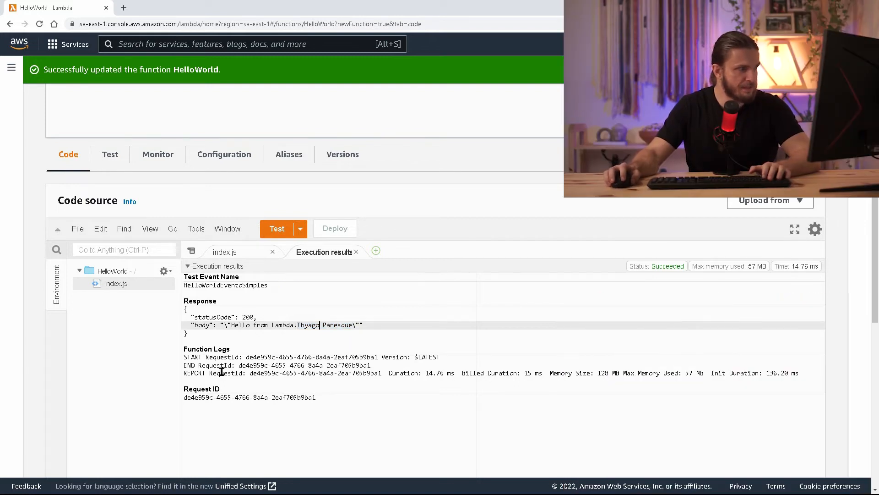
# Point out REPORT figures: Duration 14.76 ms, Billed 15 ms, Memory 128 MB, Max Used 57 MB.
pyautogui.moveTo(389, 373); pyautogui.dragTo(794, 378)
pyautogui.click(793, 375)
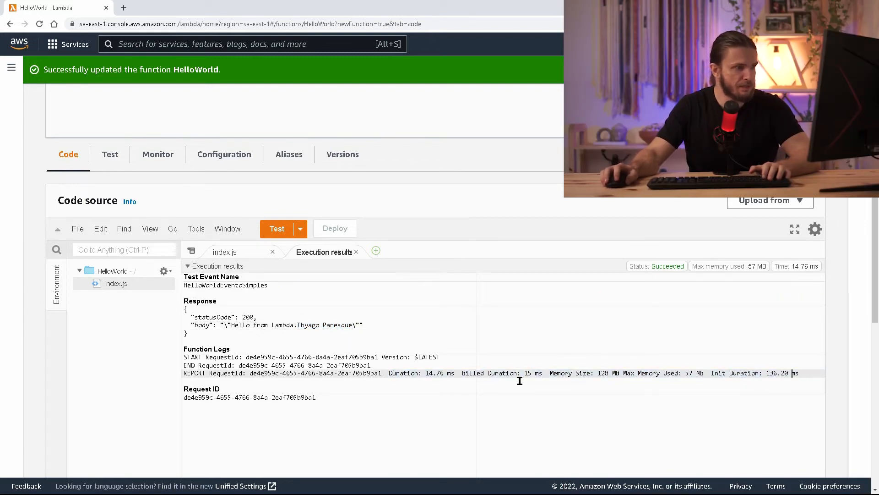
pyautogui.moveTo(389, 373); pyautogui.dragTo(540, 371)
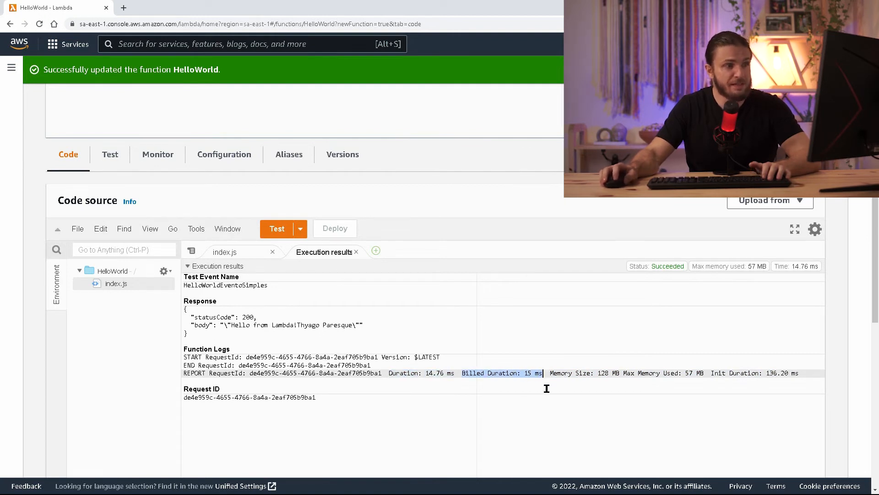
pyautogui.click(564, 374)
pyautogui.moveTo(564, 373); pyautogui.dragTo(614, 374)
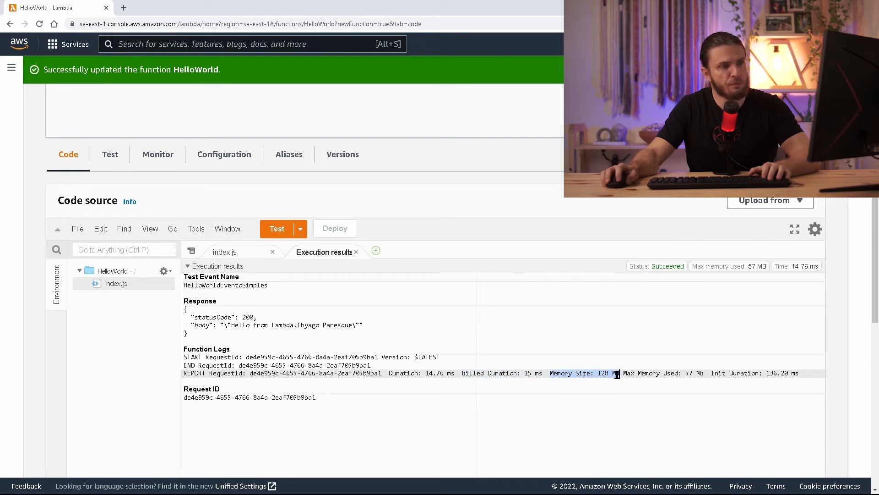
pyautogui.moveTo(704, 373); pyautogui.dragTo(625, 372)
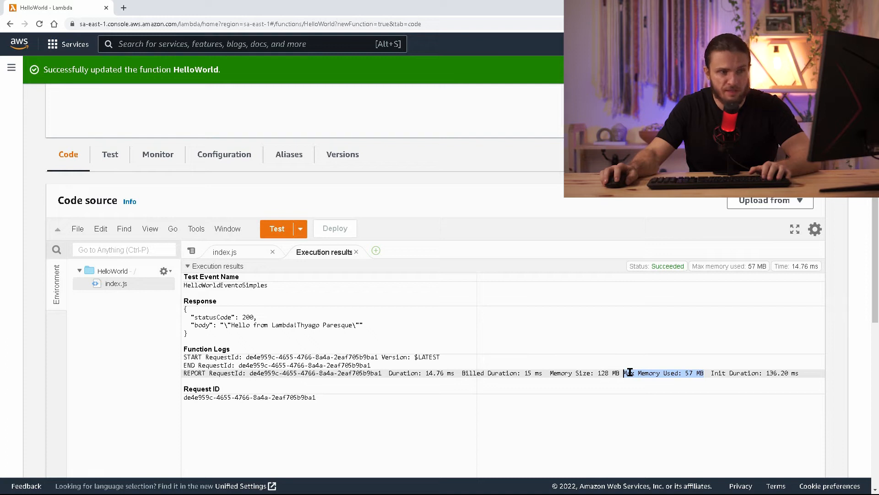
pyautogui.moveTo(462, 373); pyautogui.dragTo(541, 373)
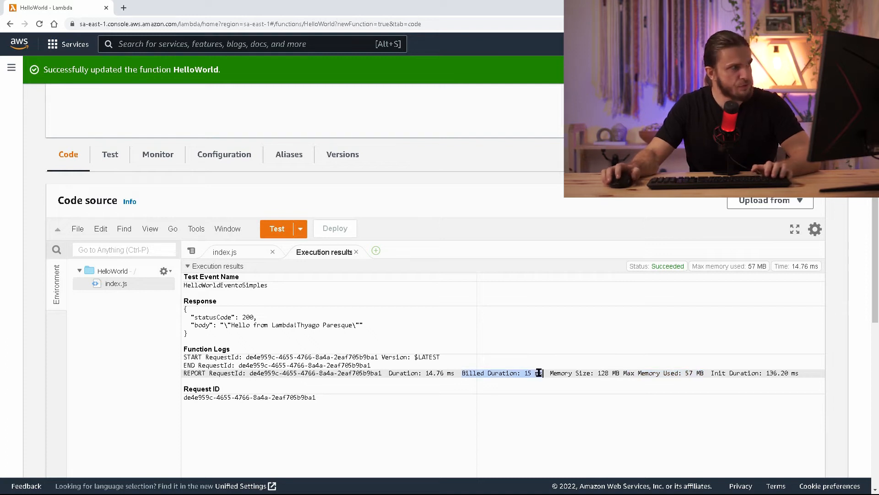
pyautogui.click(539, 373)
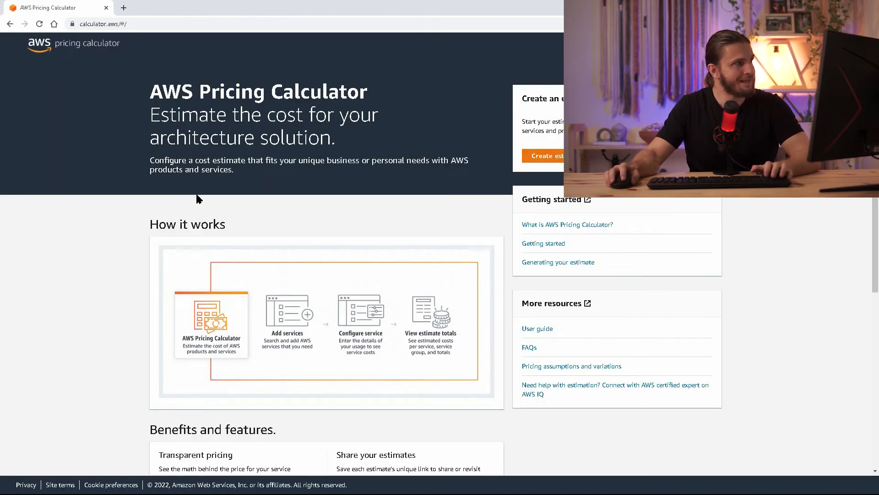
# On calculator.aws, create a new estimate and open the AWS Lambda configuration form.
pyautogui.click(91, 27)
pyautogui.moveTo(92, 27); pyautogui.dragTo(136, 27)
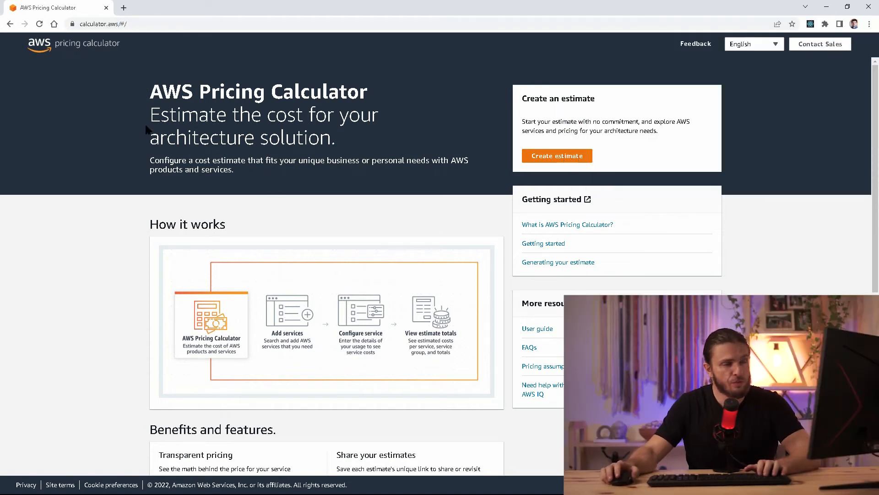
pyautogui.click(566, 158)
pyautogui.click(384, 143)
pyautogui.write('ambda')
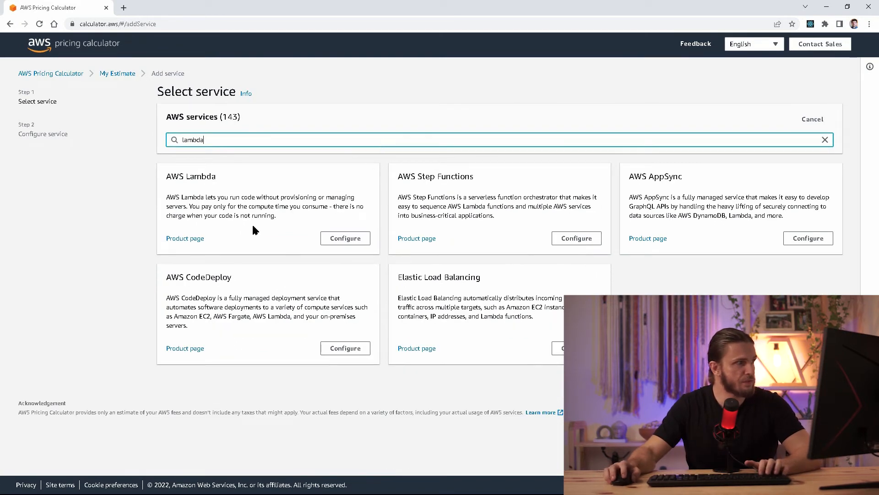
pyautogui.click(345, 238)
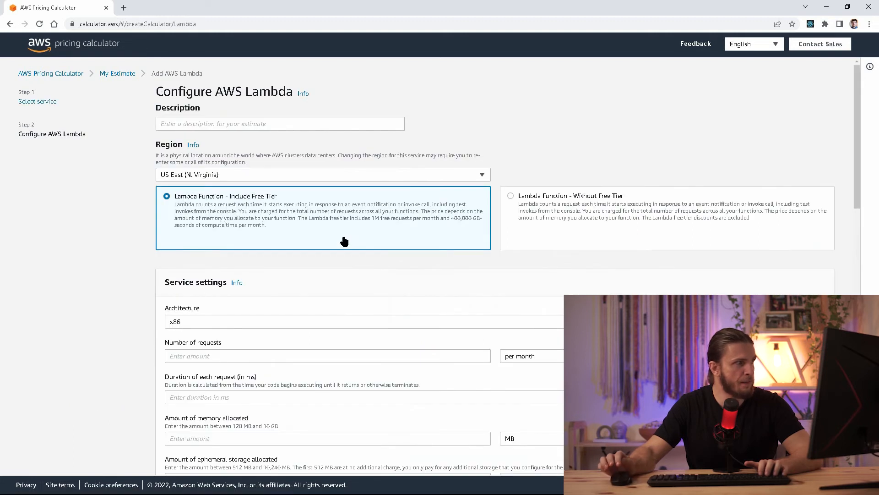
# Enlarge the calculator page and choose the 'Lambda Function - Without Free Tier' pricing option.
pyautogui.hotkey('ctrl', '+')
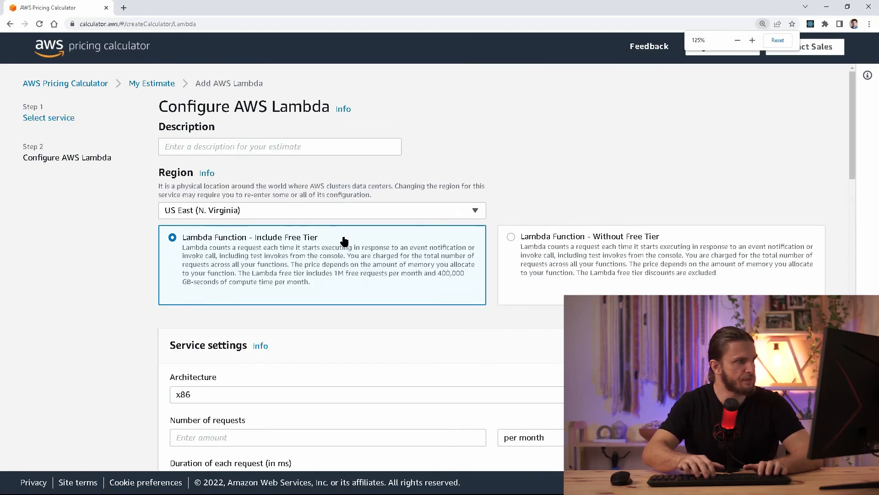
pyautogui.hotkey('ctrl', '+')
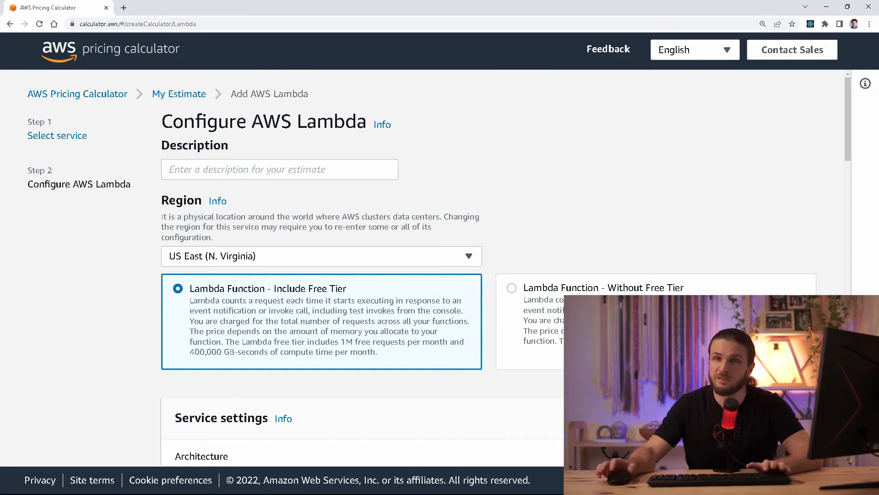
pyautogui.click(552, 310)
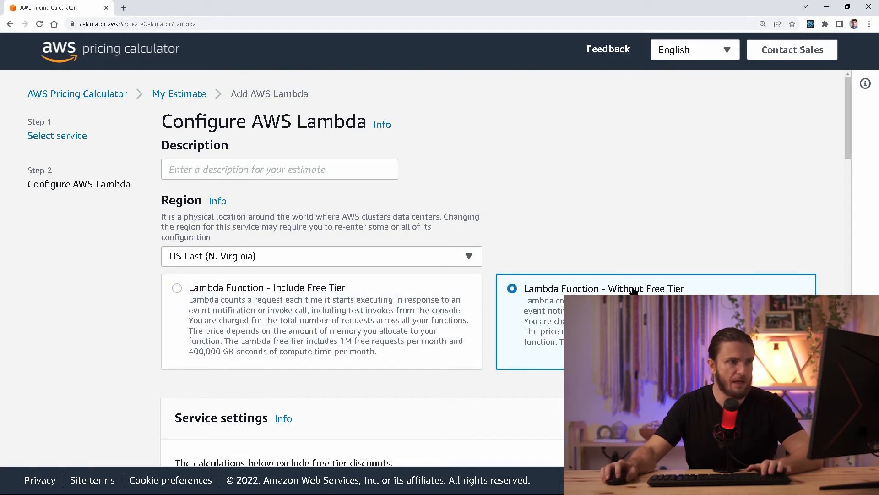
pyautogui.scroll(-4, 632, 286)
pyautogui.scroll(-2, 632, 286)
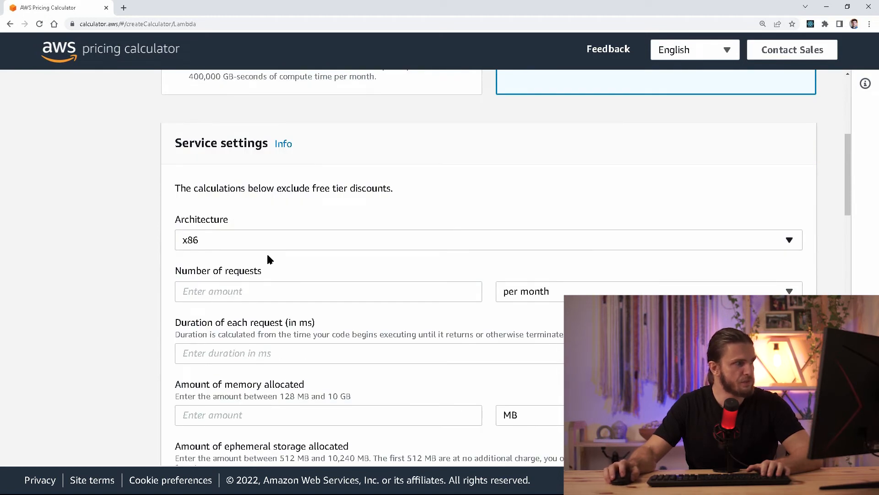
# Keep the request period per month and enter 1000000 as the number of requests.
pyautogui.scroll(-1, 378, 392)
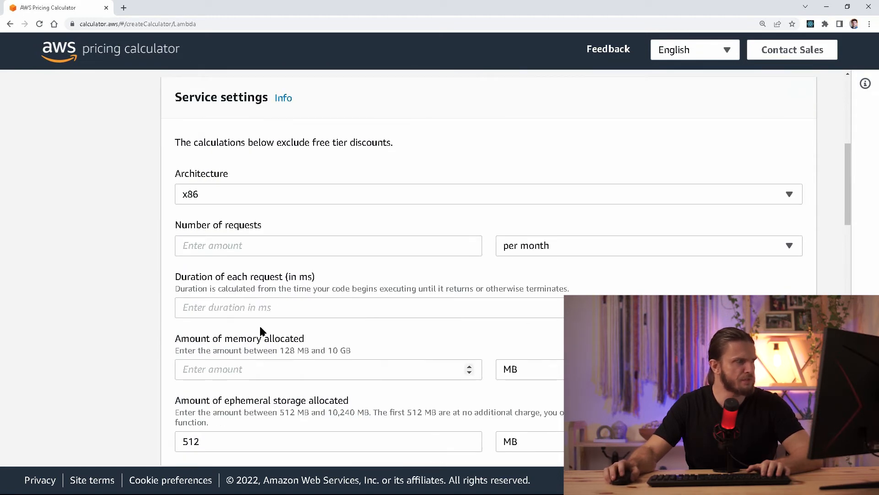
pyautogui.doubleClick(197, 229)
pyautogui.moveTo(196, 228); pyautogui.dragTo(237, 224)
pyautogui.click(237, 224)
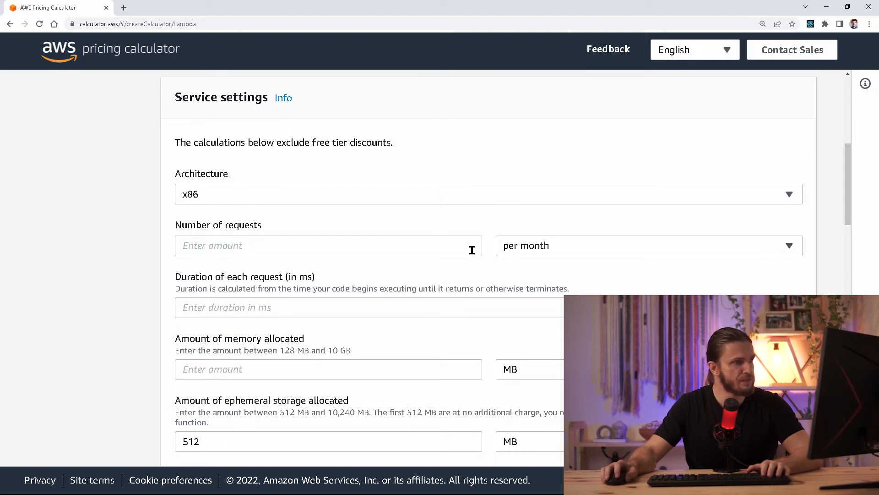
pyautogui.click(504, 248)
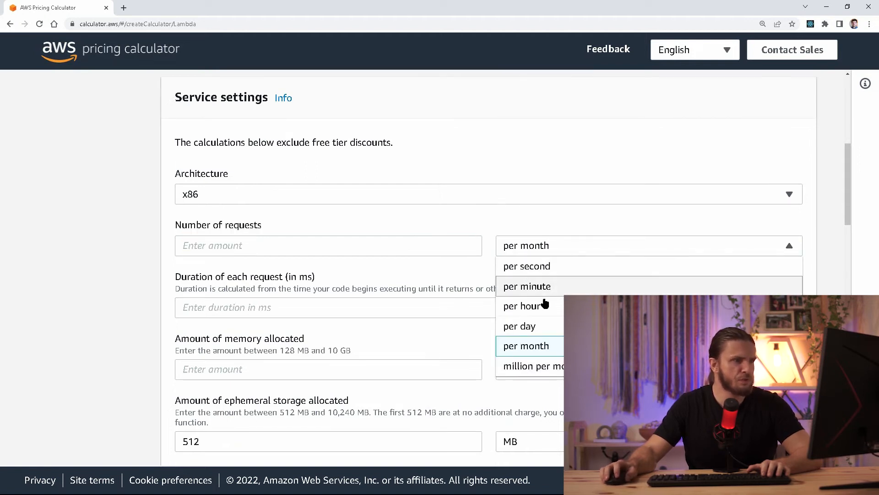
pyautogui.click(541, 346)
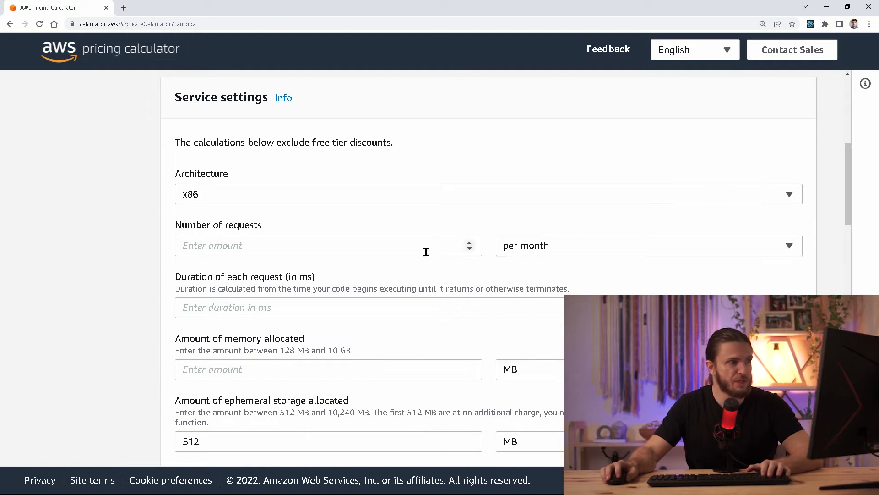
pyautogui.click(426, 250)
pyautogui.write('10000')
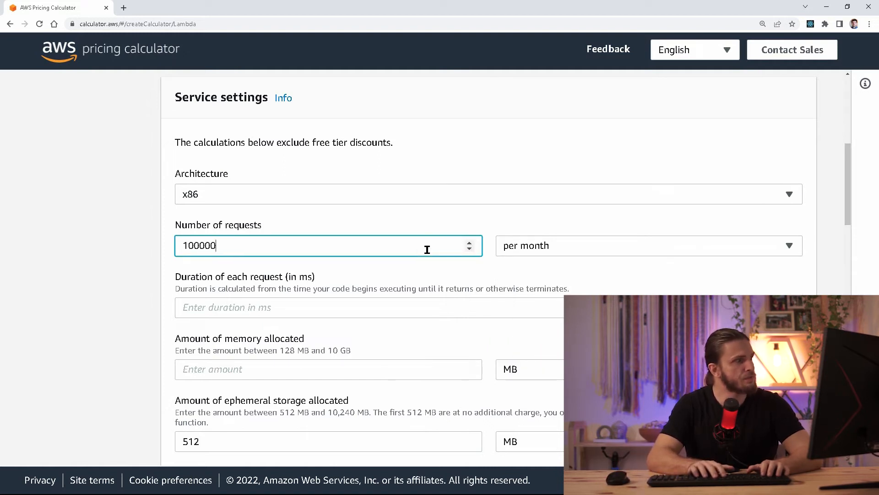
pyautogui.write('0')
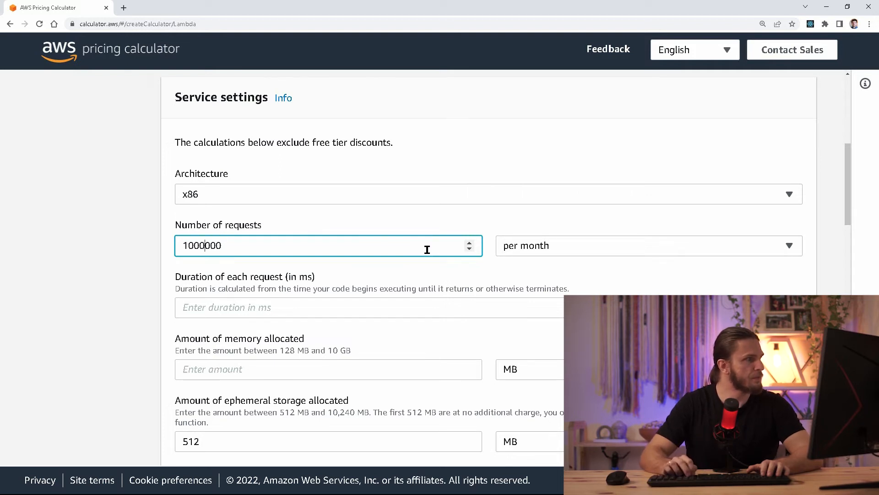
pyautogui.press('Left')
pyautogui.press('Left')
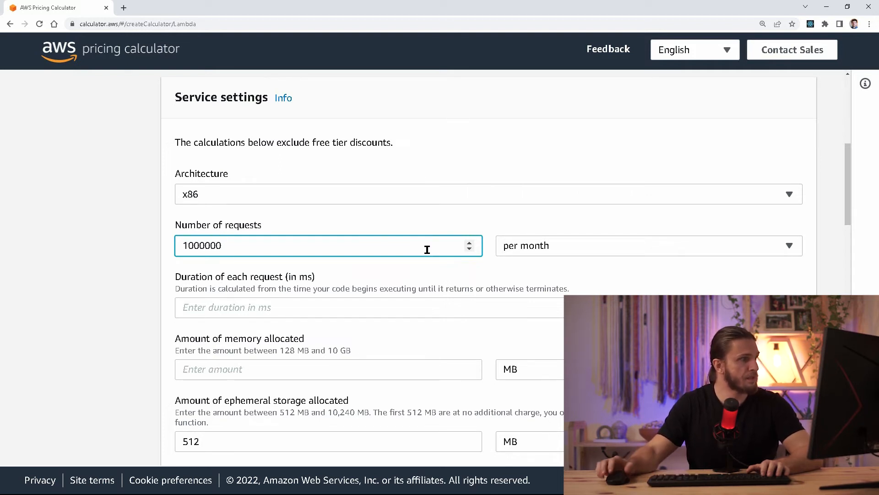
# Check the billed duration in Lambda, then set request duration to 15 ms.
pyautogui.moveTo(195, 280); pyautogui.dragTo(312, 277)
pyautogui.click(288, 277)
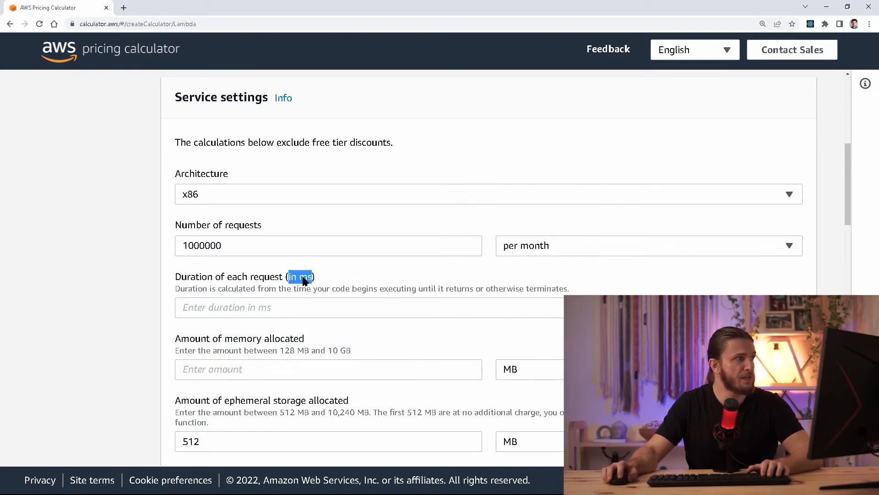
pyautogui.hotkey('alt', 'Tab')
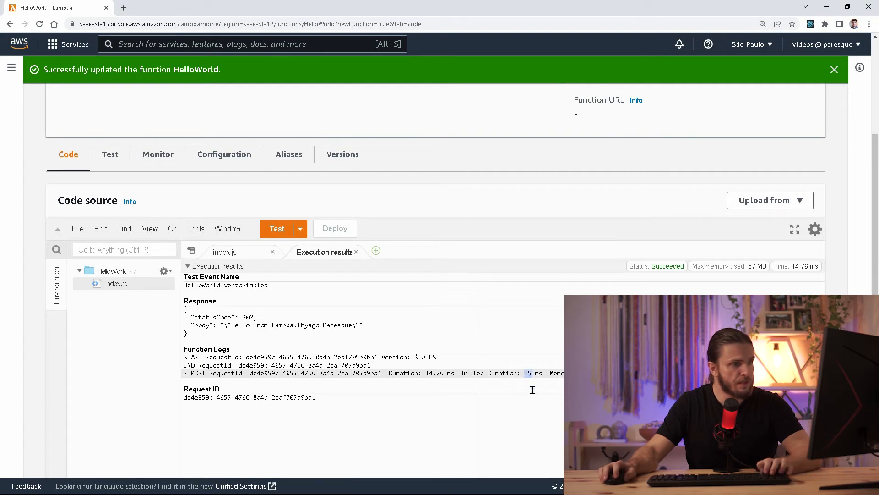
pyautogui.hotkey('alt', 'Tab')
pyautogui.click(302, 306)
pyautogui.write('15')
pyautogui.scroll(-1, 219, 341)
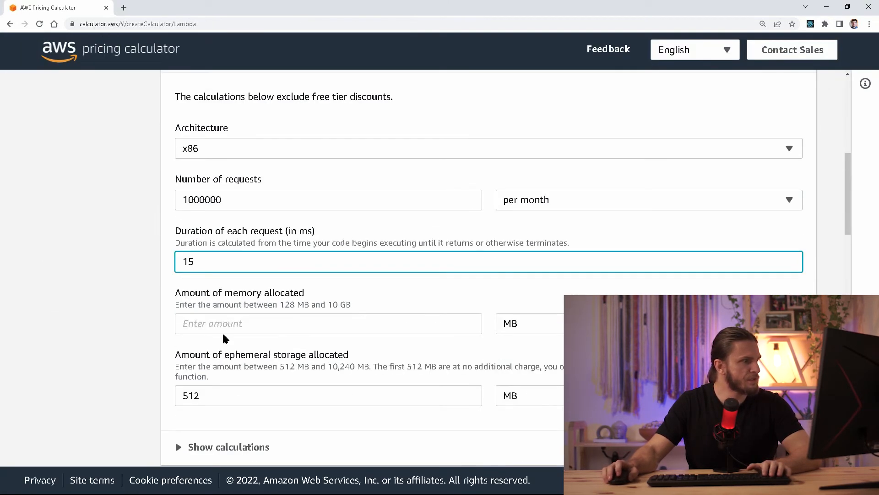
# Check the function's memory in Lambda, then set allocated memory to 128 MB.
pyautogui.moveTo(208, 298); pyautogui.dragTo(294, 302)
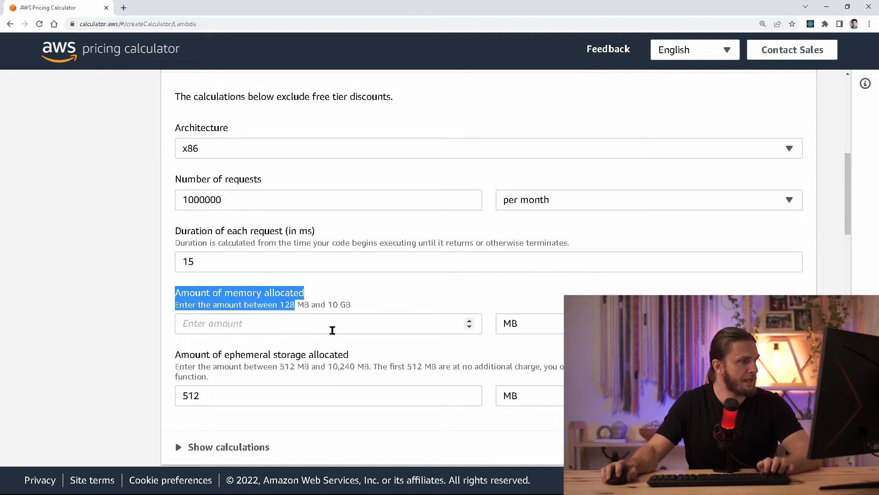
pyautogui.hotkey('alt', 'Tab')
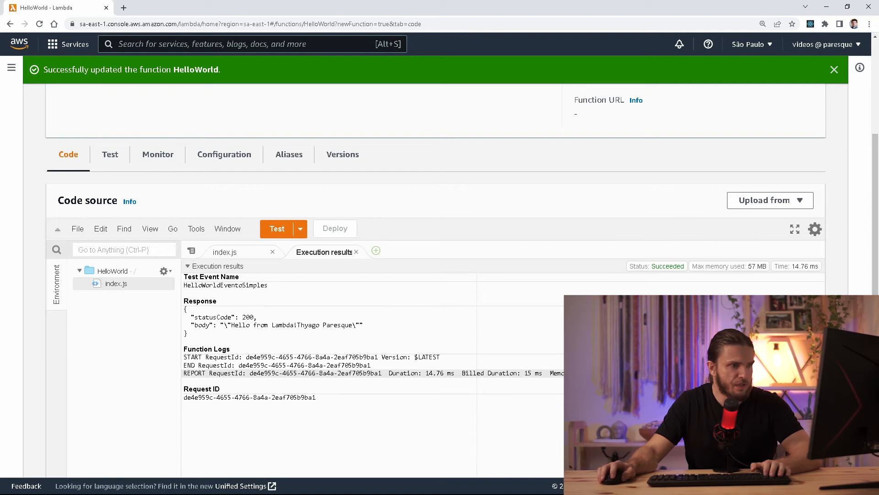
pyautogui.hotkey('alt', 'Tab')
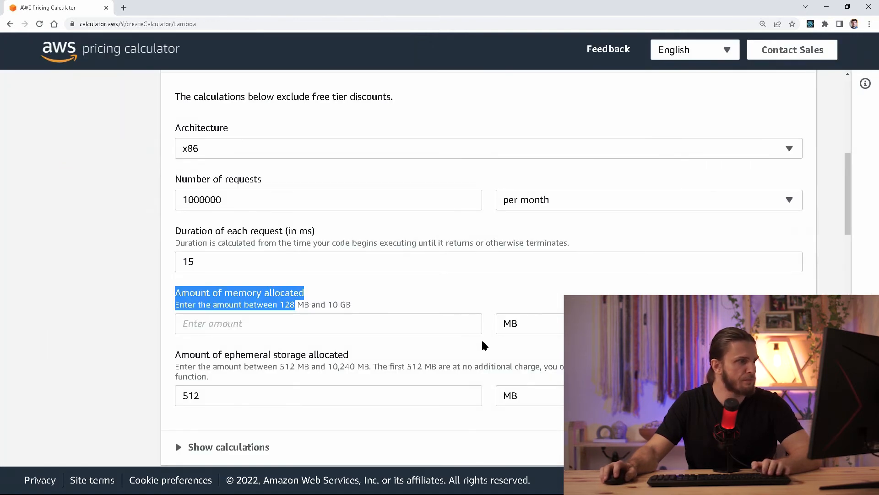
pyautogui.click(430, 324)
pyautogui.write('12')
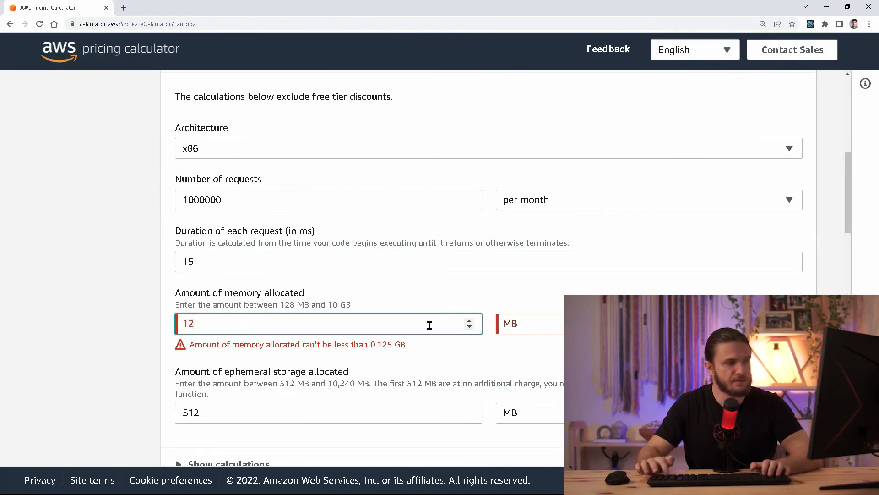
pyautogui.write('8')
pyautogui.scroll(-1, 357, 339)
# Keep the 512 MB ephemeral storage at no additional charge and expand Show calculations.
pyautogui.tripleClick(298, 310)
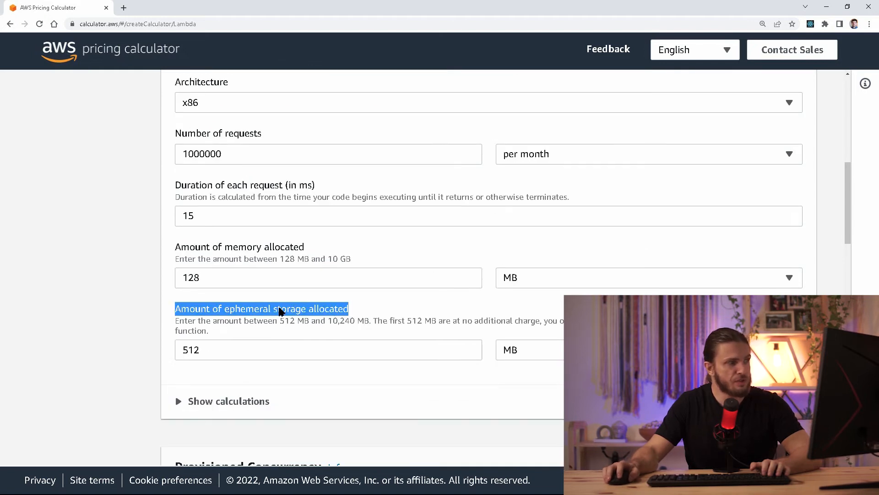
pyautogui.doubleClick(281, 311)
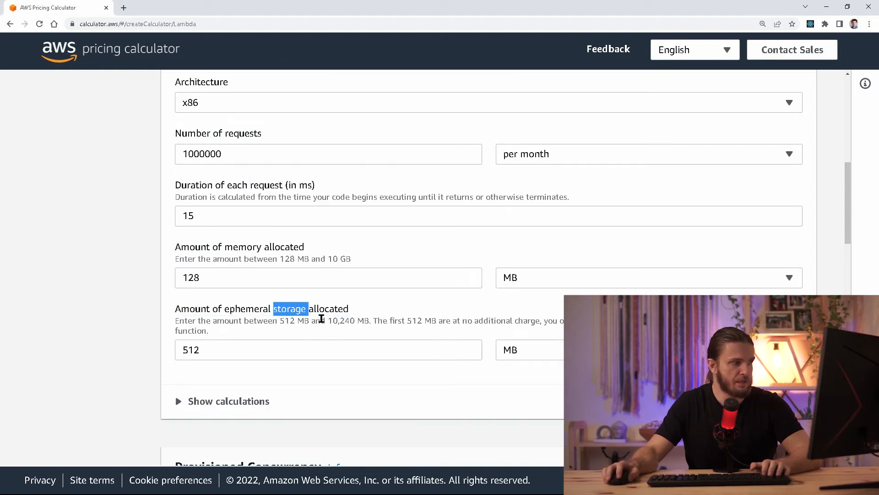
pyautogui.doubleClick(217, 356)
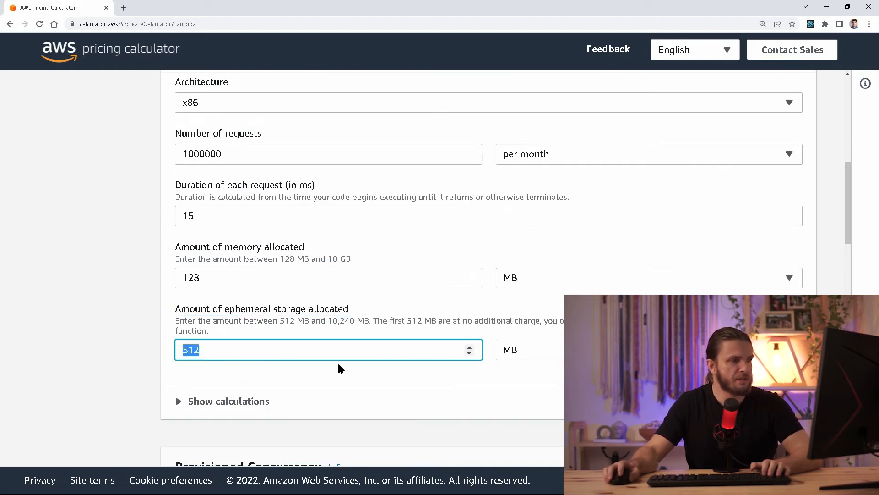
pyautogui.doubleClick(495, 323)
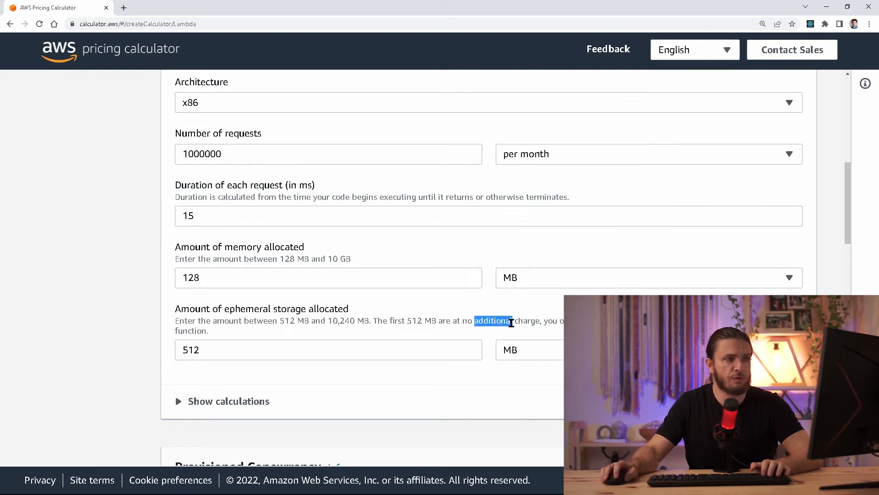
pyautogui.moveTo(495, 323); pyautogui.dragTo(522, 322)
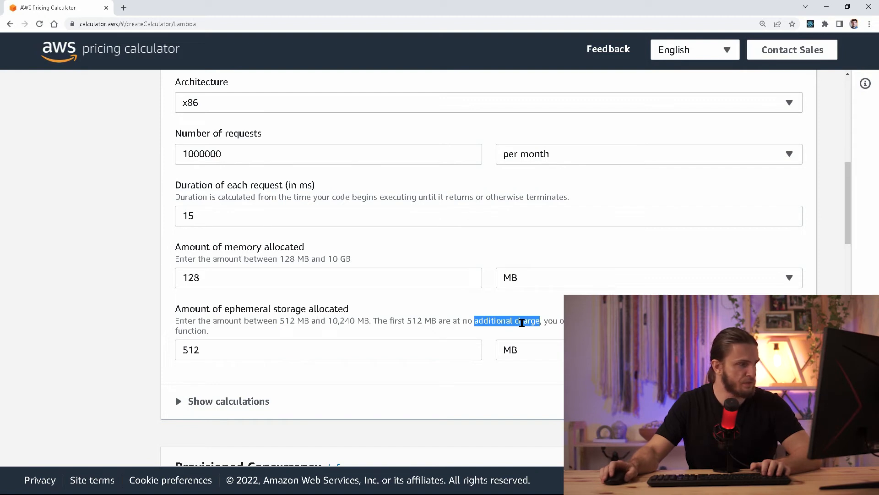
pyautogui.scroll(-1, 522, 323)
pyautogui.click(224, 356)
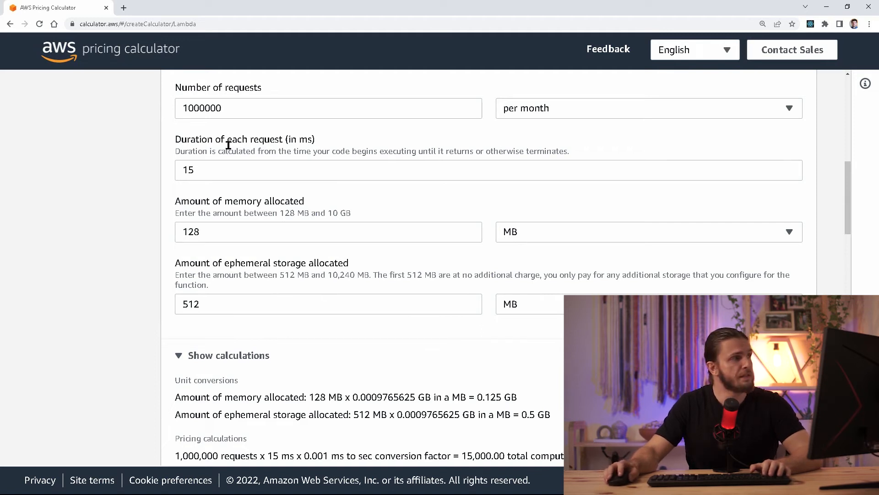
pyautogui.scroll(-3, 385, 284)
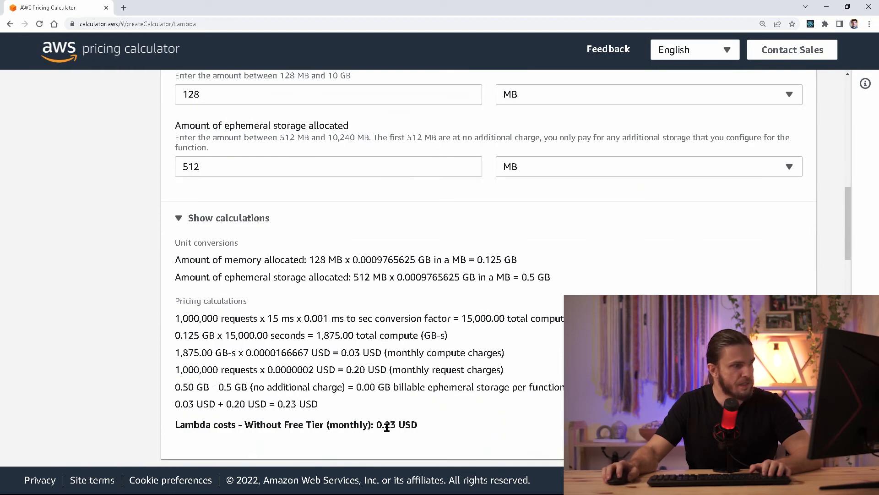
pyautogui.doubleClick(384, 425)
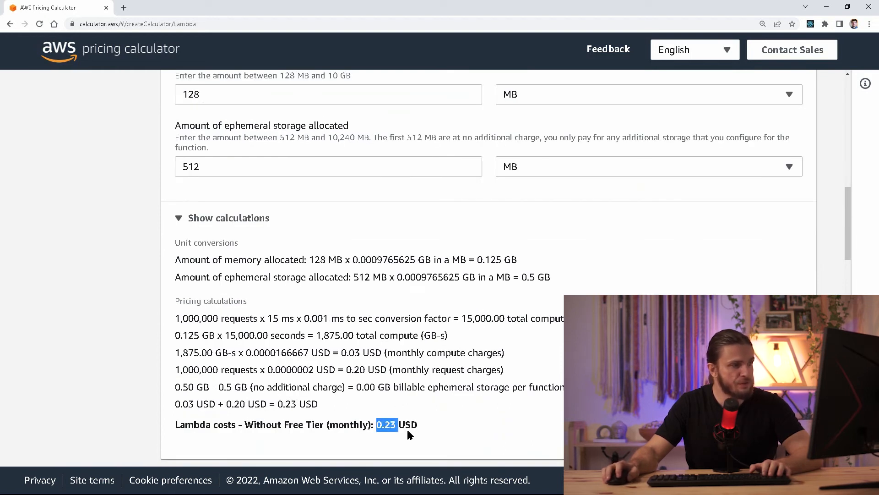
pyautogui.moveTo(323, 406); pyautogui.dragTo(168, 302)
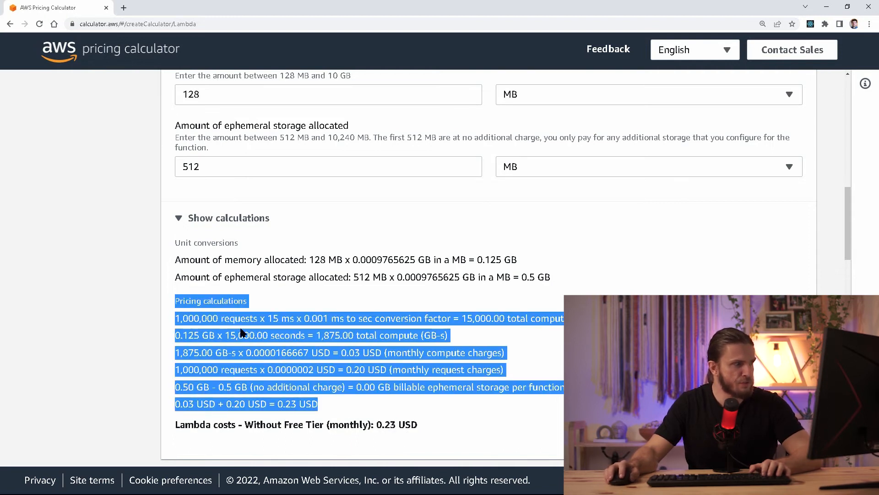
pyautogui.click(249, 332)
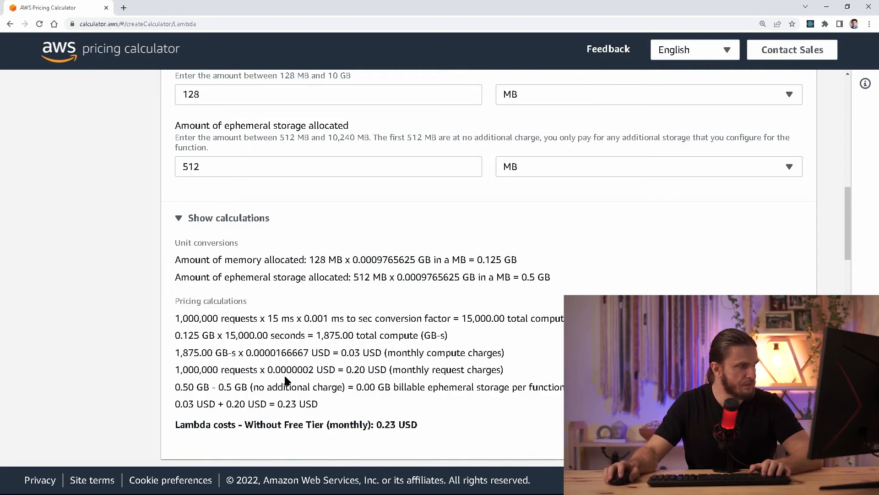
pyautogui.doubleClick(388, 425)
pyautogui.doubleClick(392, 425)
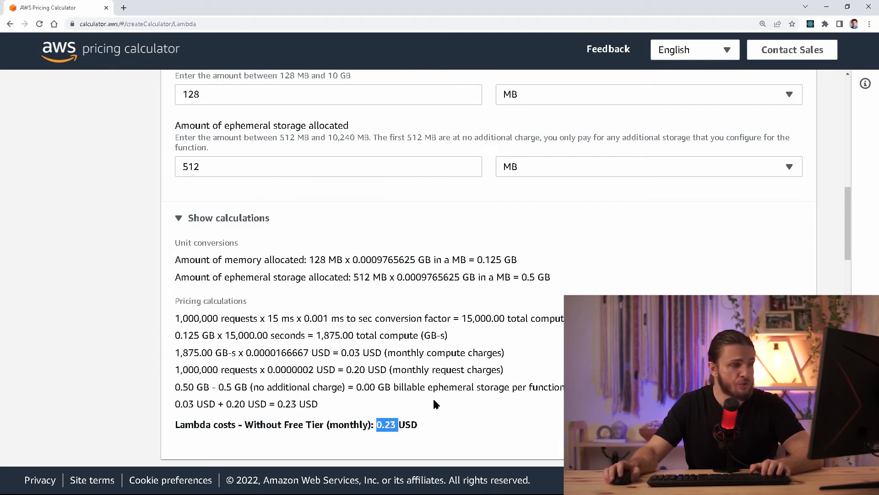
pyautogui.scroll(3, 432, 408)
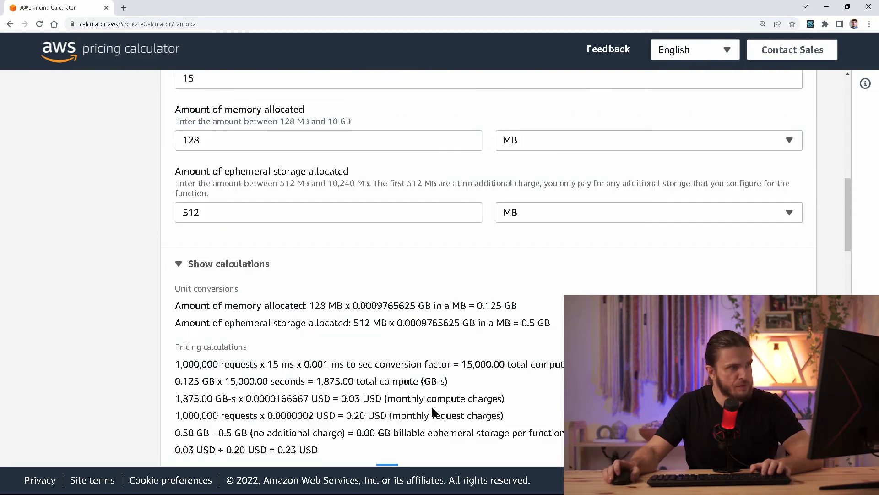
pyautogui.scroll(3, 432, 410)
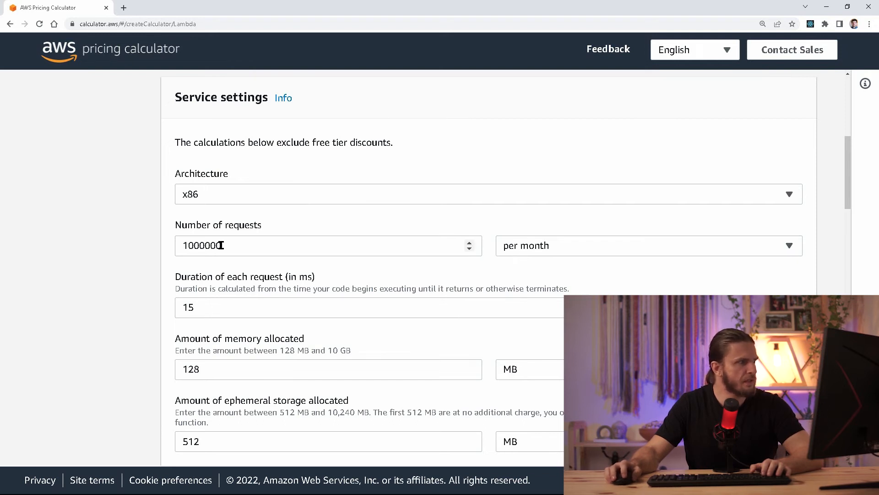
# Switch the 1000000 requests from per month to per day, raising the monthly cost to 7.03 USD.
pyautogui.moveTo(190, 226); pyautogui.dragTo(269, 229)
pyautogui.click(287, 253)
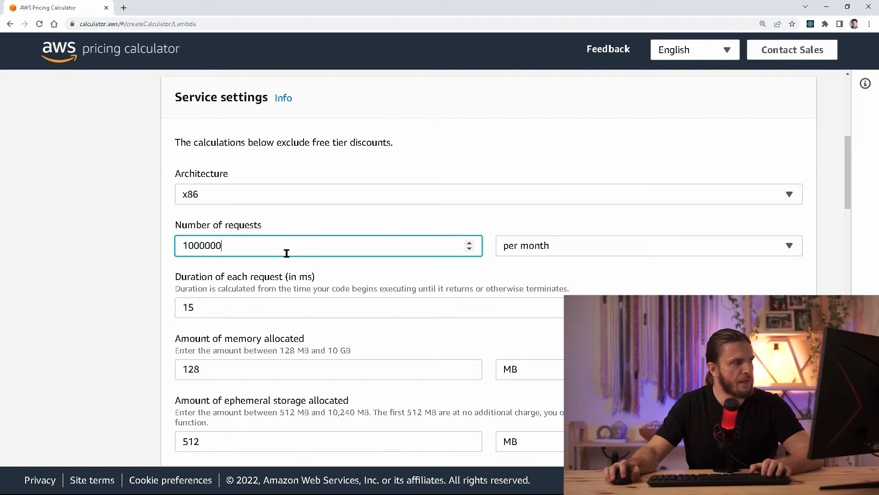
pyautogui.click(525, 249)
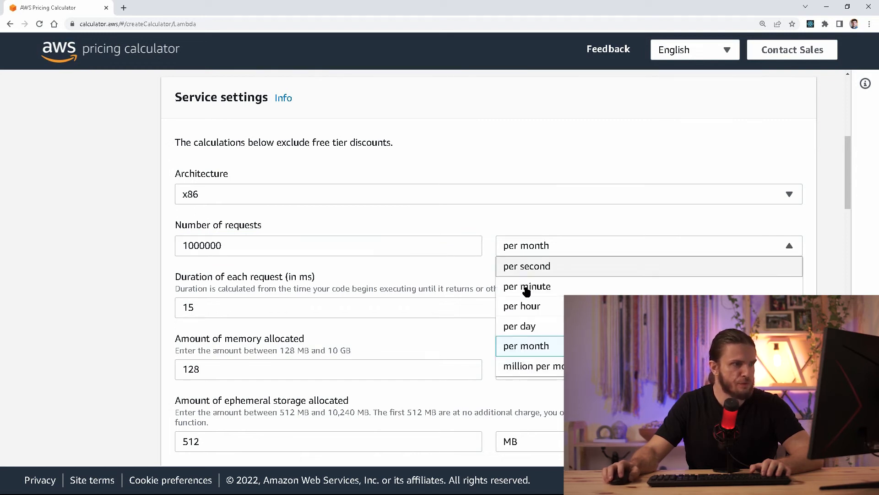
pyautogui.click(526, 326)
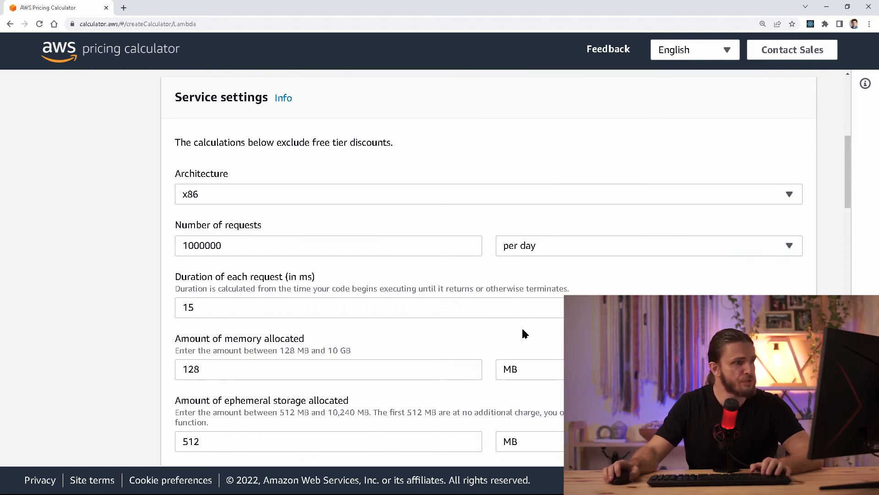
pyautogui.scroll(-5, 522, 326)
pyautogui.scroll(-1, 524, 334)
pyautogui.doubleClick(386, 394)
pyautogui.click(454, 394)
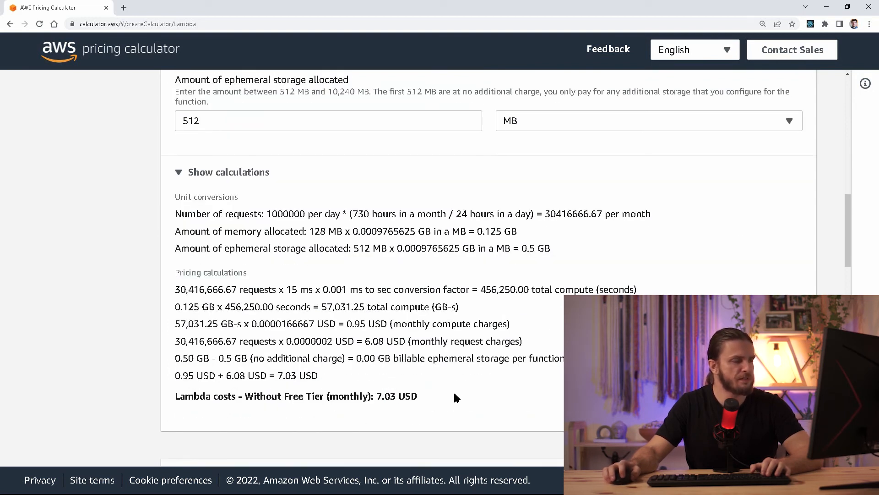
pyautogui.doubleClick(388, 395)
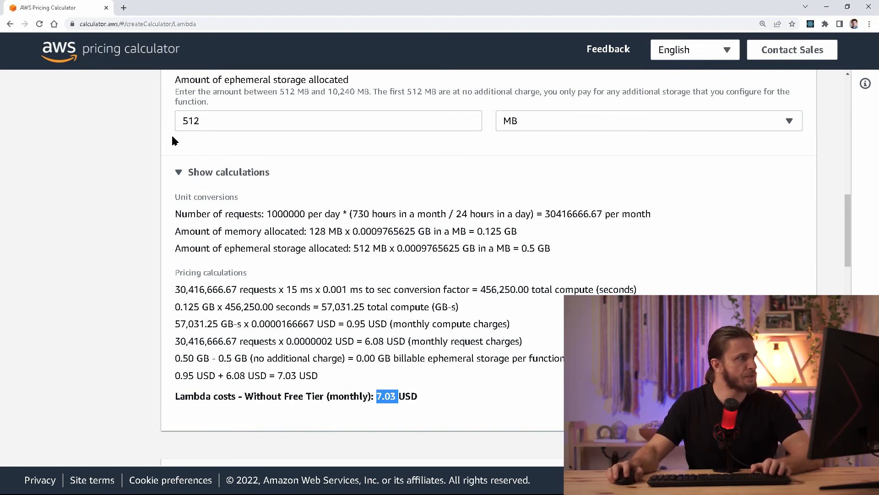
# Return to the Lambda console, close Execution results and open Configure test event.
pyautogui.click(106, 8)
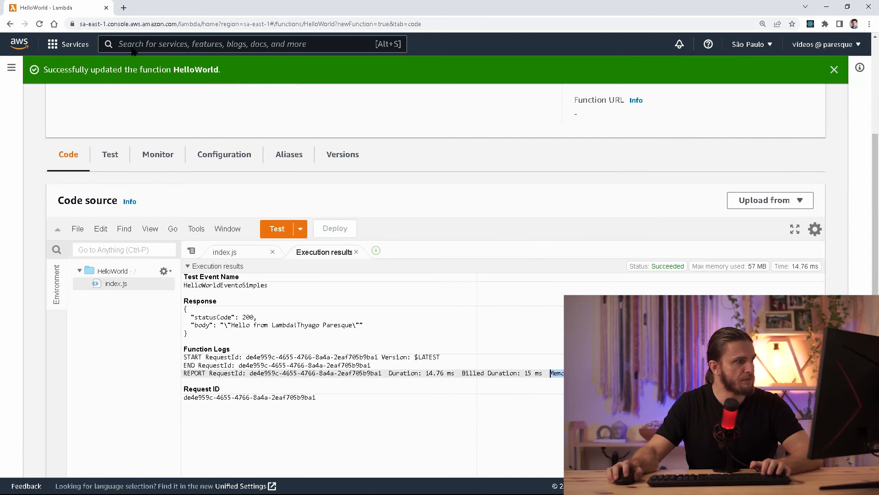
pyautogui.click(356, 252)
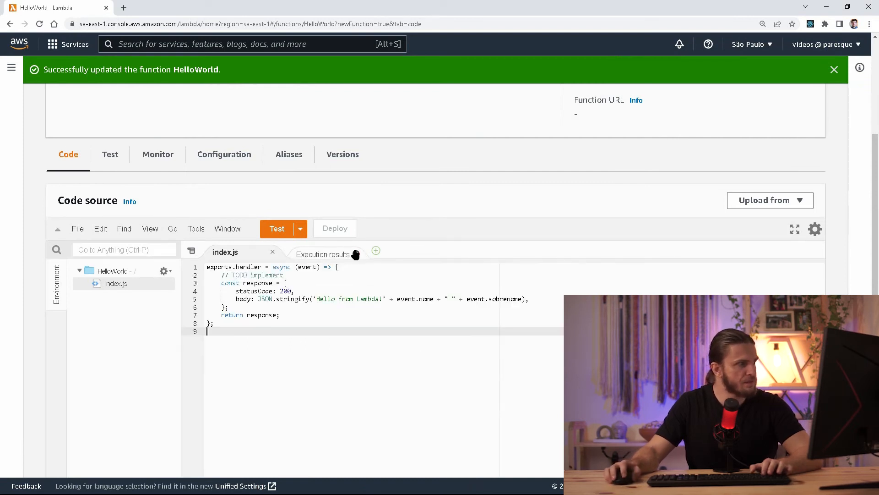
pyautogui.click(300, 229)
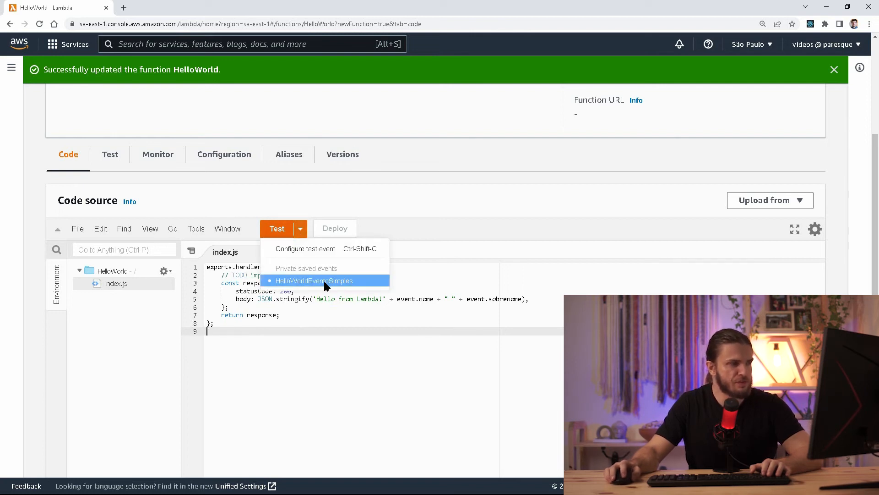
pyautogui.click(407, 308)
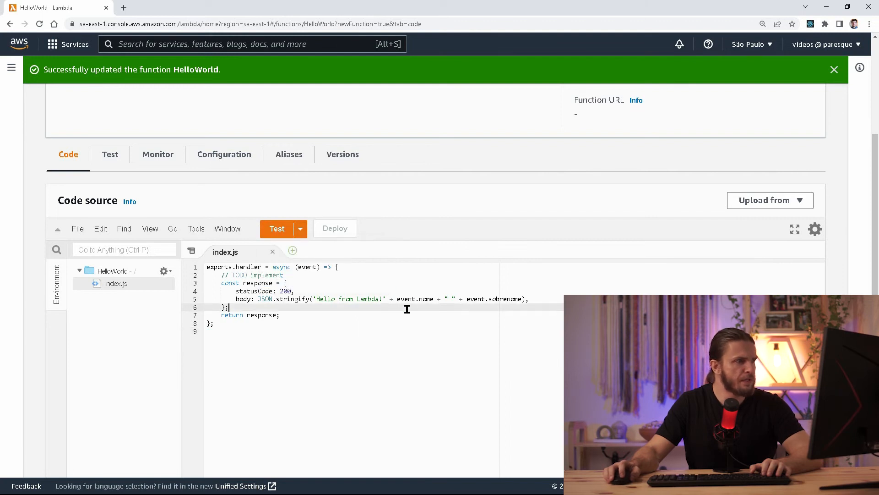
pyautogui.doubleClick(426, 299)
pyautogui.doubleClick(509, 298)
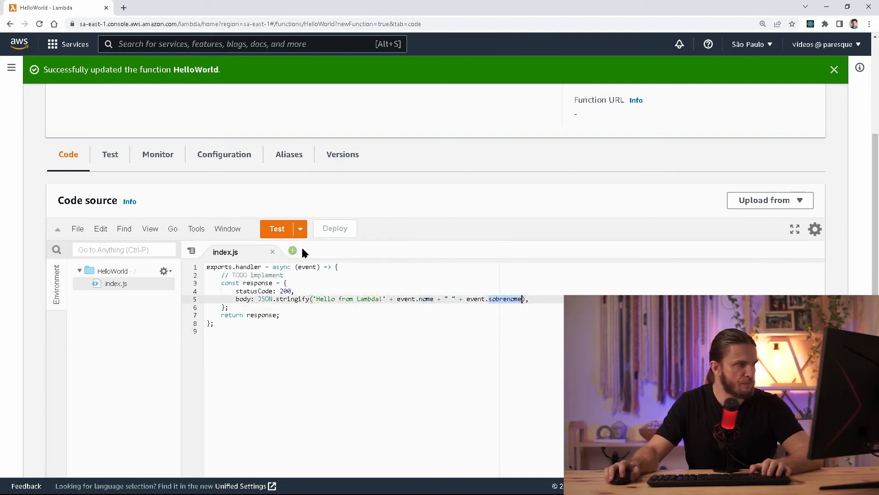
pyautogui.click(300, 228)
pyautogui.click(309, 248)
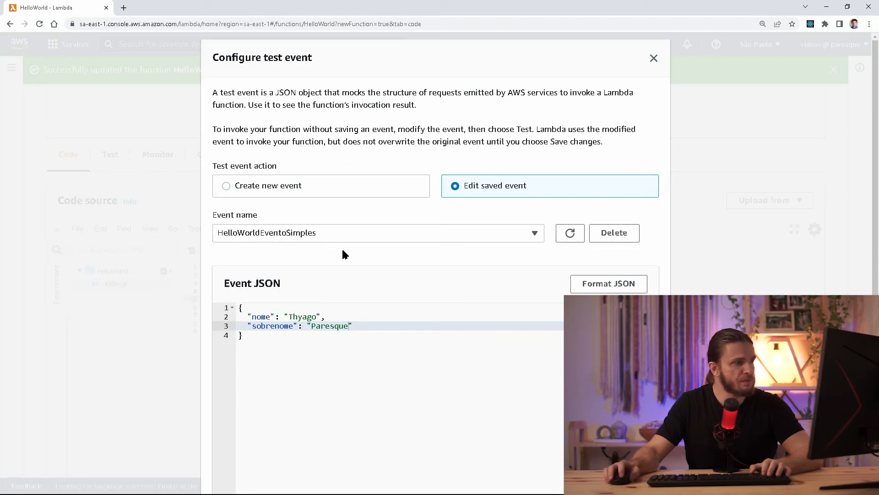
# Choose Create new event and rename the event from HelloWorldEventoSimples to ApiGatewayEventoSimples.
pyautogui.click(403, 235)
pyautogui.click(398, 236)
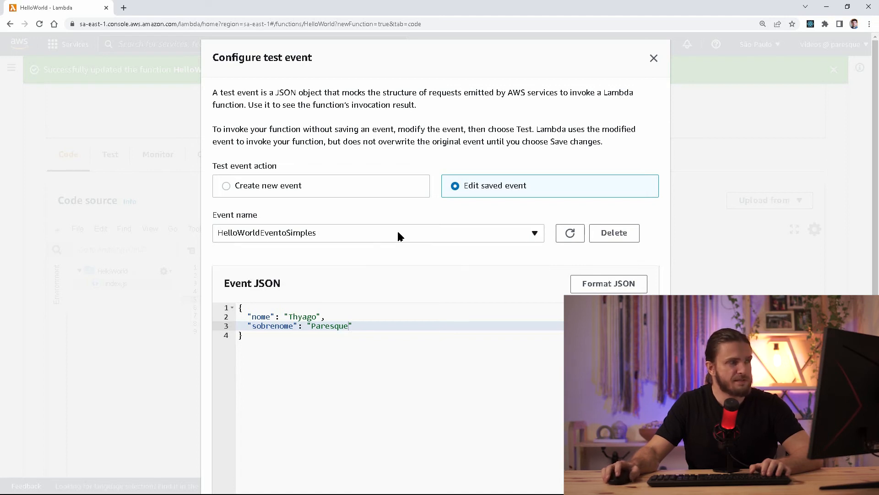
pyautogui.click(253, 186)
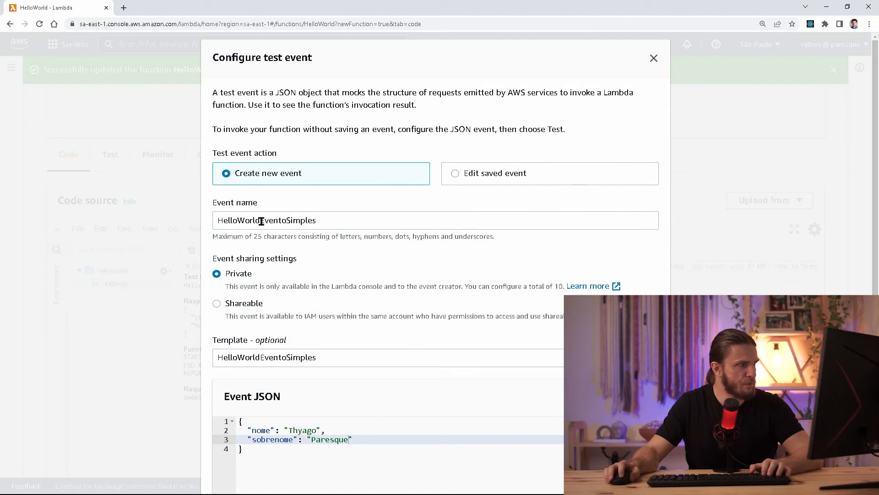
pyautogui.moveTo(260, 220); pyautogui.dragTo(201, 219)
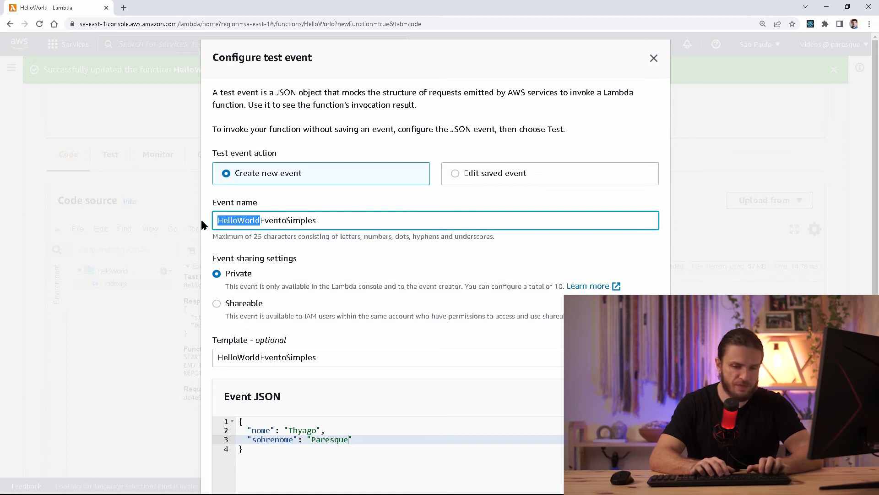
pyautogui.write('ApiGateway')
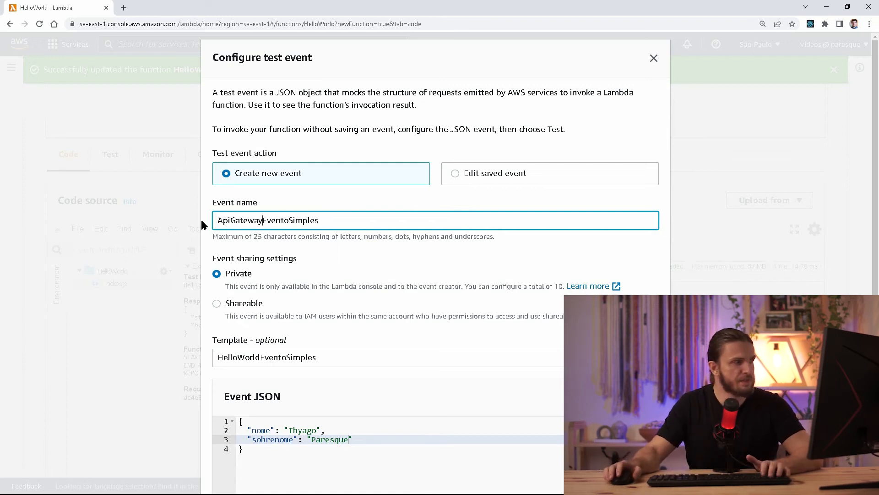
pyautogui.scroll(-2, 209, 229)
pyautogui.scroll(2, 290, 476)
pyautogui.scroll(-1, 277, 425)
pyautogui.moveTo(277, 424); pyautogui.dragTo(232, 371)
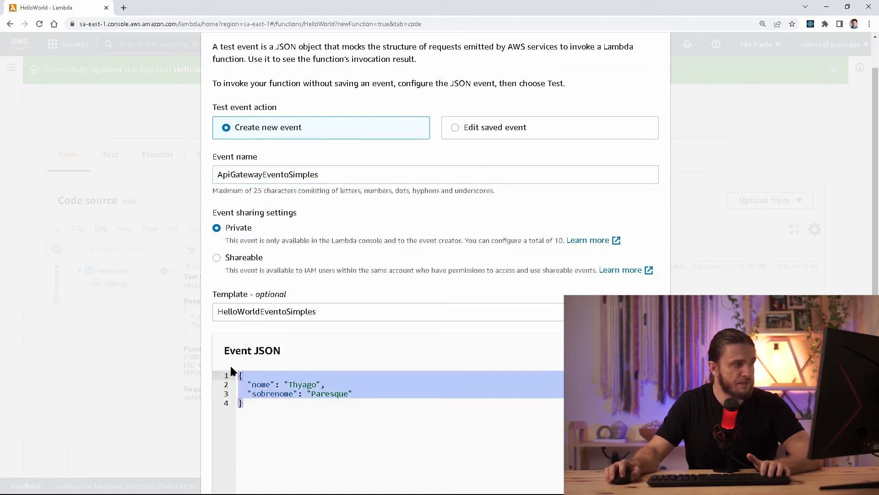
# Browse the event templates list, filtering by 'api', and inspect the existing event JSON.
pyautogui.click(265, 312)
pyautogui.click(264, 312)
pyautogui.click(239, 312)
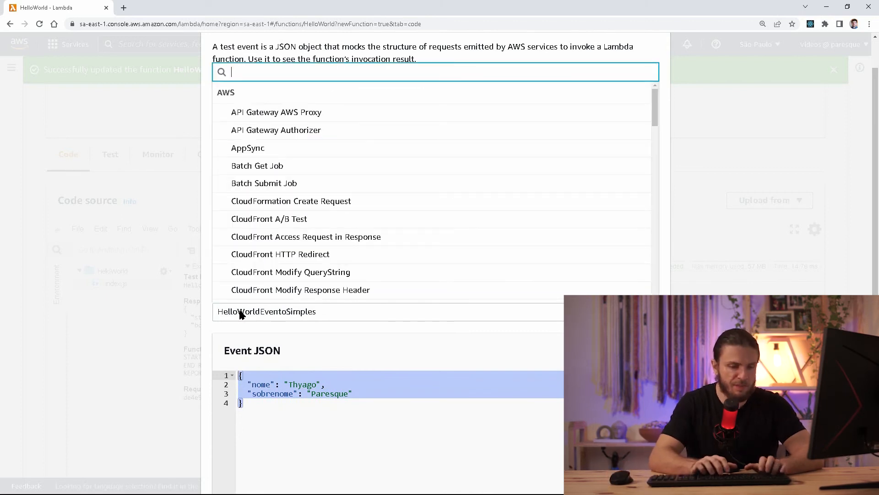
pyautogui.write('api')
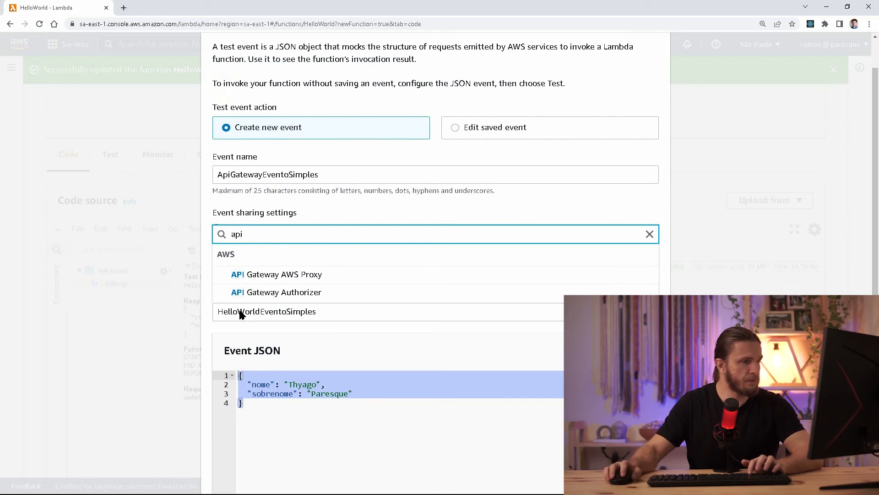
pyautogui.press('BackSpace')
pyautogui.press('BackSpace')
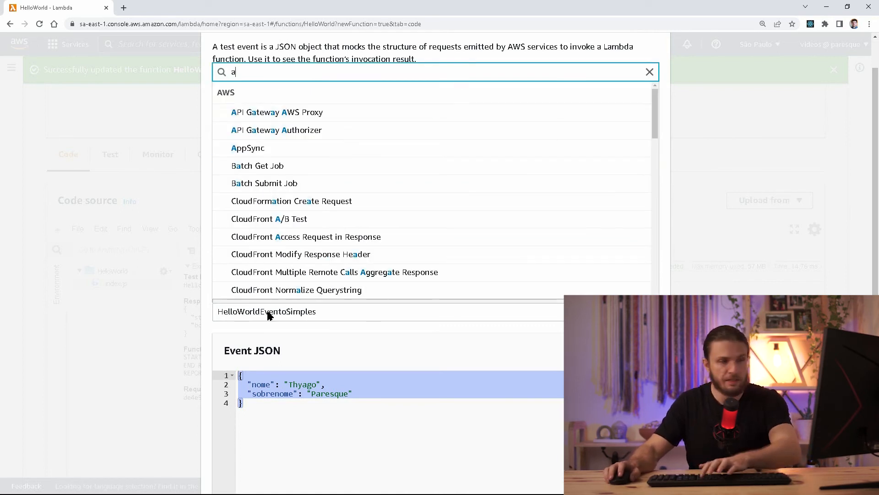
pyautogui.press('BackSpace')
pyautogui.scroll(-7, 328, 197)
pyautogui.scroll(-10, 328, 195)
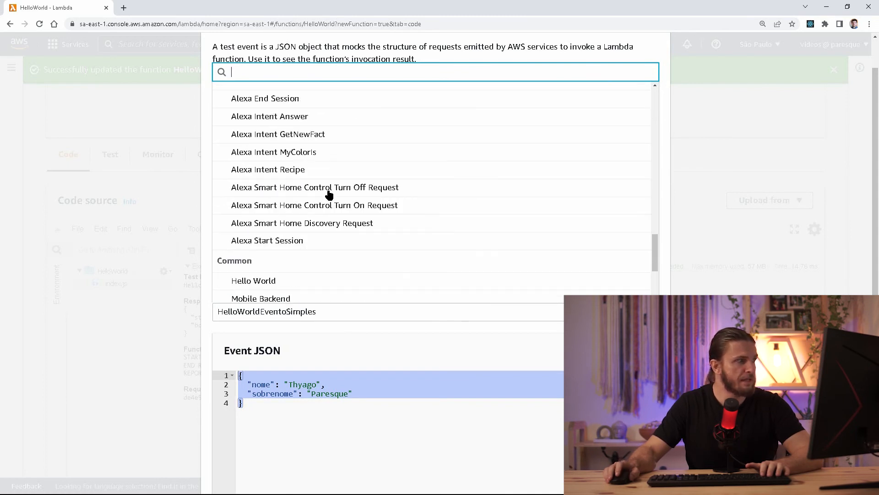
pyautogui.scroll(-2, 330, 195)
pyautogui.click(326, 389)
pyautogui.click(329, 436)
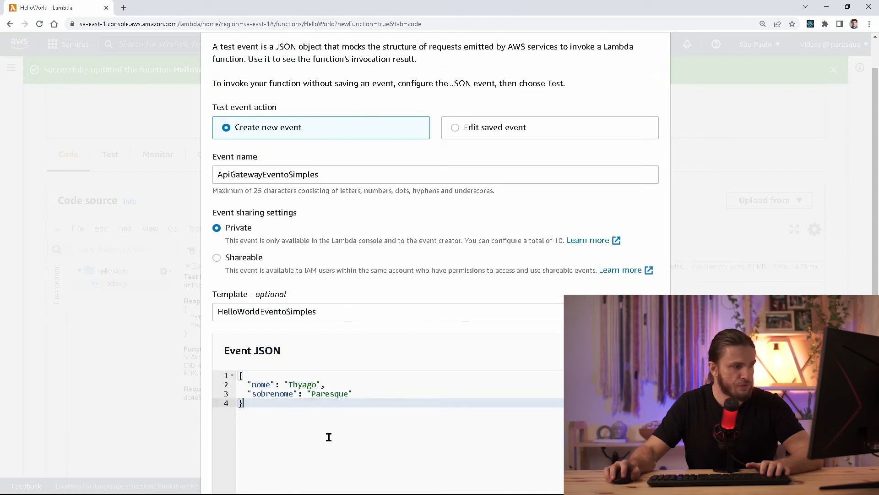
pyautogui.moveTo(329, 436); pyautogui.dragTo(226, 372)
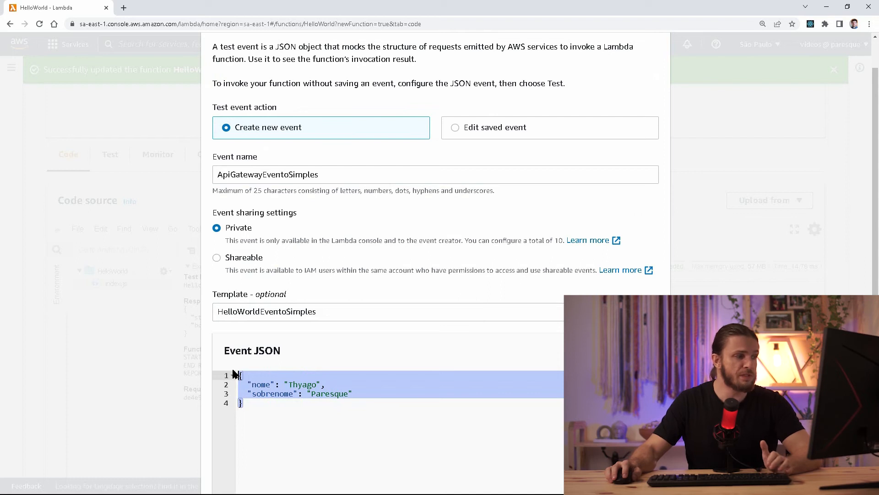
pyautogui.click(294, 395)
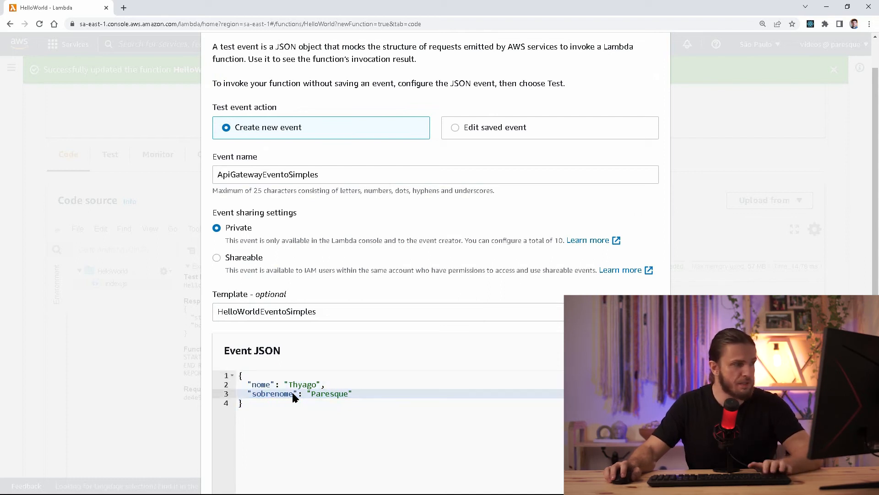
pyautogui.click(294, 430)
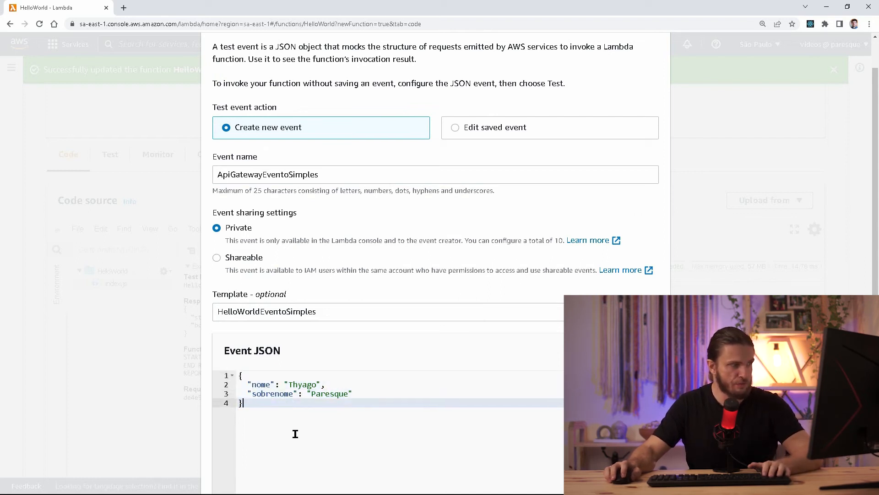
# Try the SQS and CloudFront templates, then apply API Gateway AWS Proxy found by searching 'api'.
pyautogui.click(260, 319)
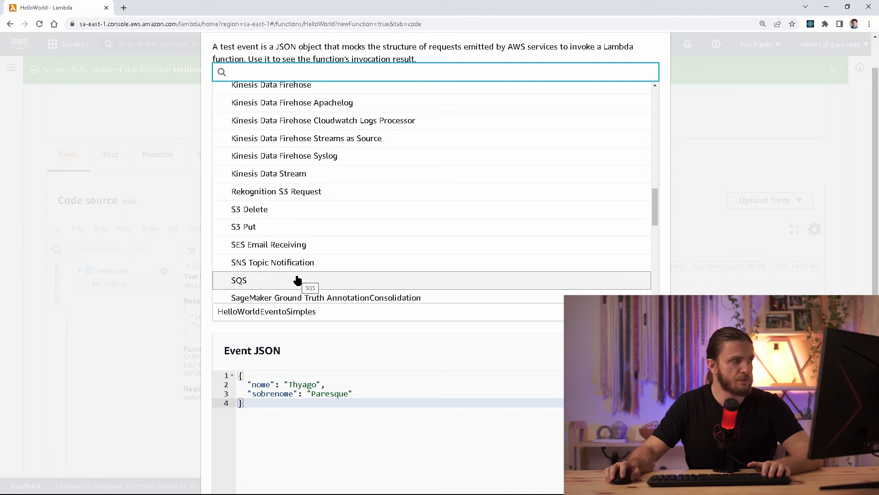
pyautogui.click(295, 277)
pyautogui.scroll(-2, 327, 402)
pyautogui.scroll(1, 327, 402)
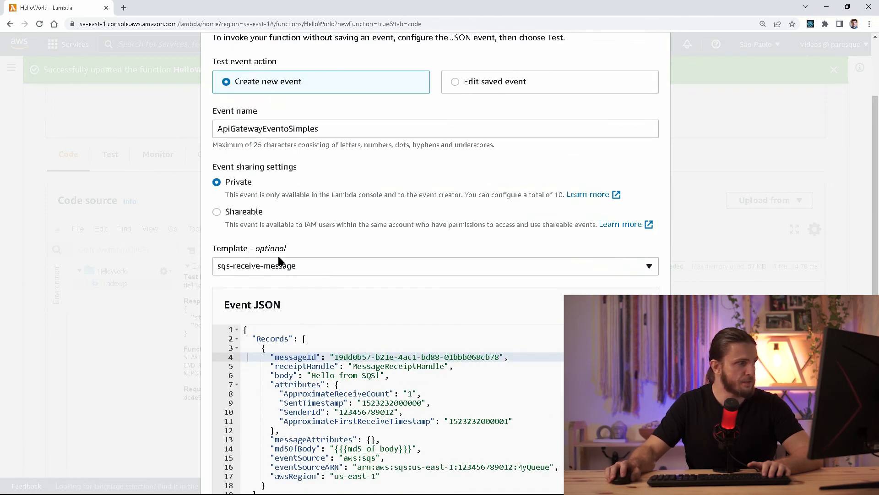
pyautogui.click(280, 263)
pyautogui.click(286, 242)
pyautogui.click(306, 271)
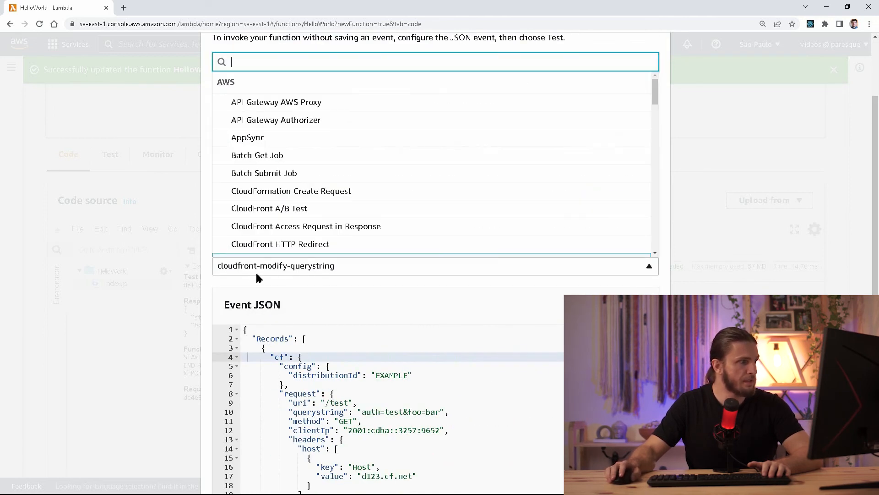
pyautogui.scroll(-20, 353, 207)
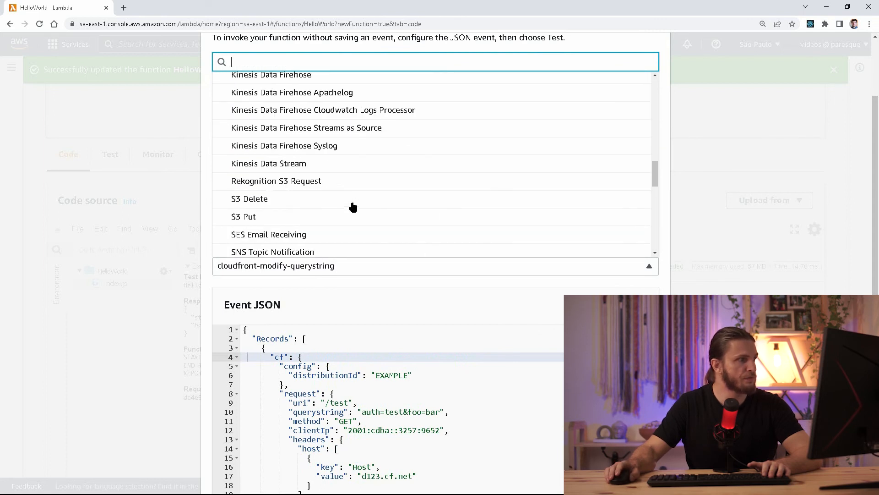
pyautogui.scroll(-2, 352, 207)
pyautogui.scroll(20, 353, 207)
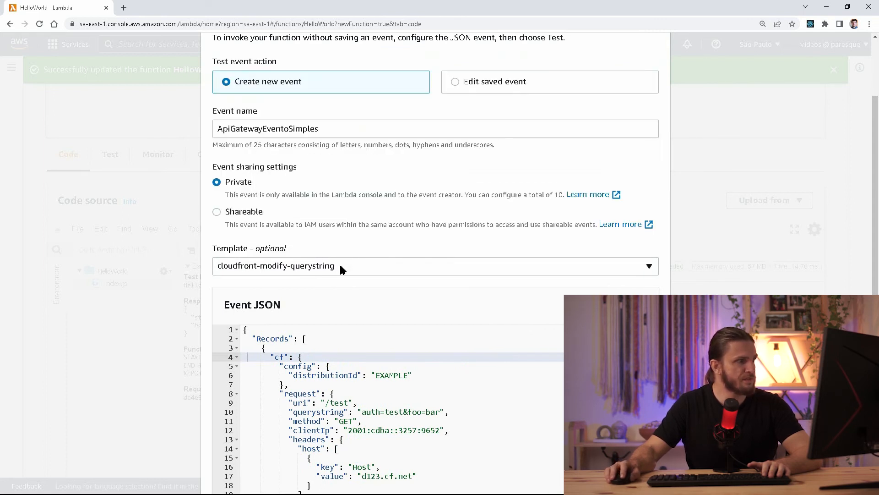
pyautogui.write('api')
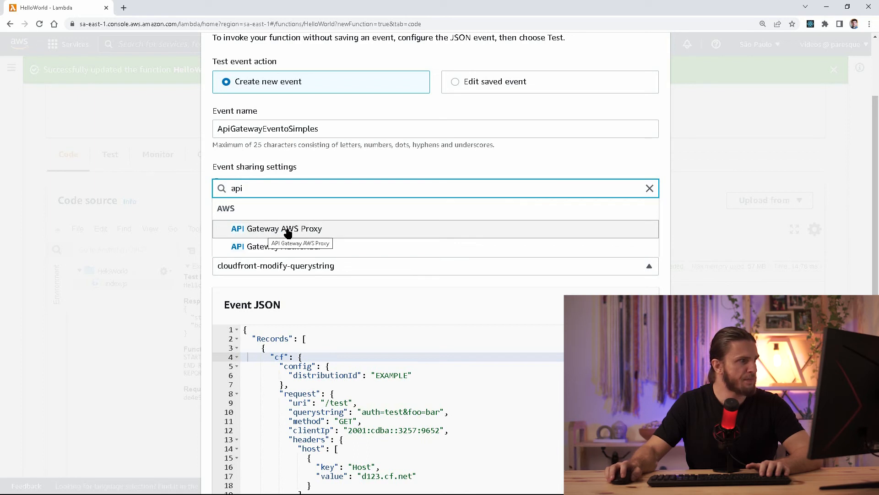
pyautogui.click(334, 229)
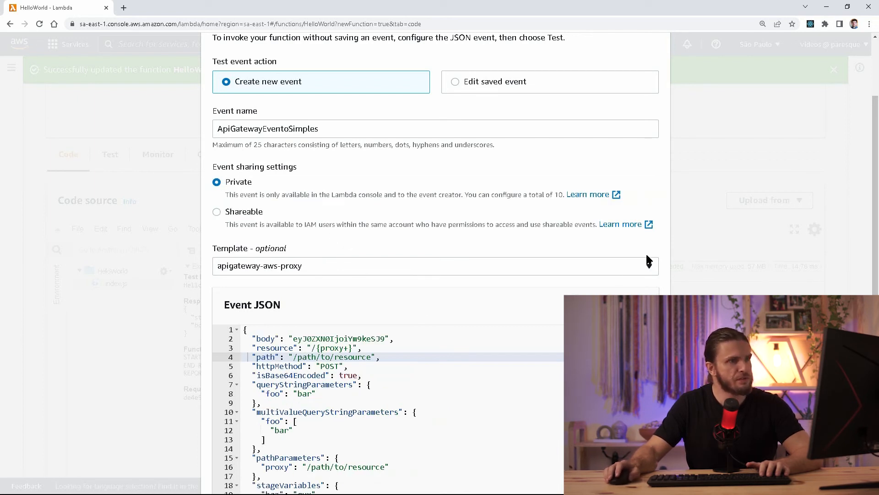
pyautogui.scroll(-2, 656, 250)
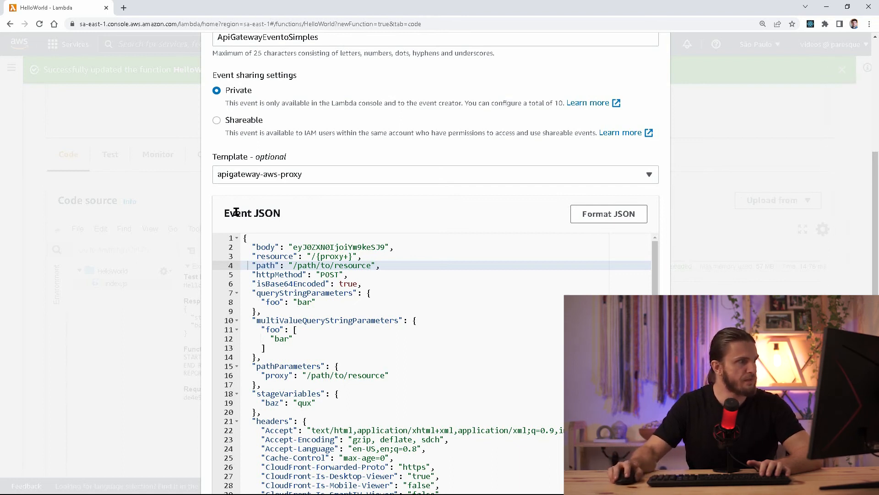
# Scroll the proxy event JSON to its headers block and place the caret after the X-Forwarded-Proto header.
pyautogui.scroll(-1, 306, 259)
pyautogui.scroll(1, 614, 274)
pyautogui.scroll(-1, 661, 251)
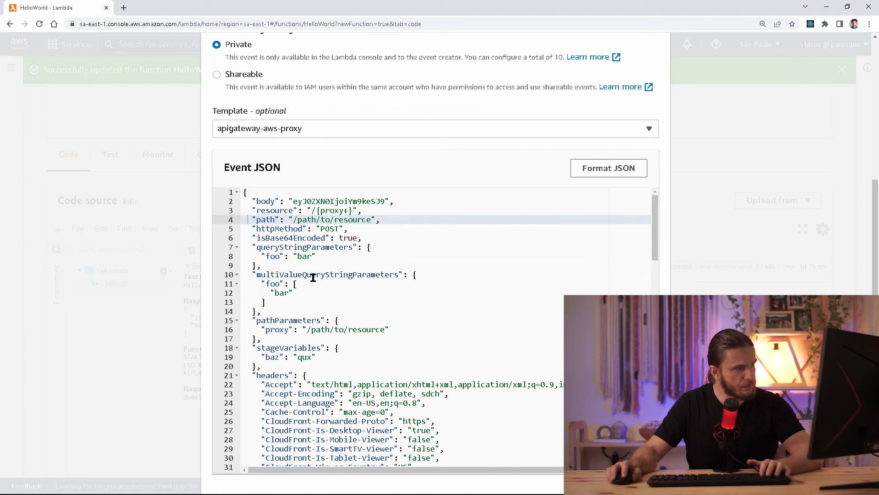
pyautogui.moveTo(657, 215); pyautogui.dragTo(655, 397)
pyautogui.doubleClick(292, 277)
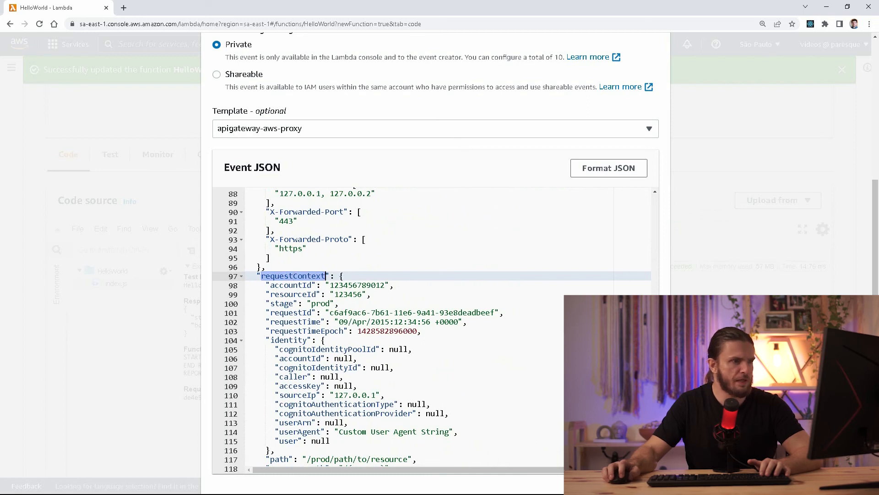
pyautogui.scroll(15, 631, 213)
pyautogui.scroll(2, 631, 213)
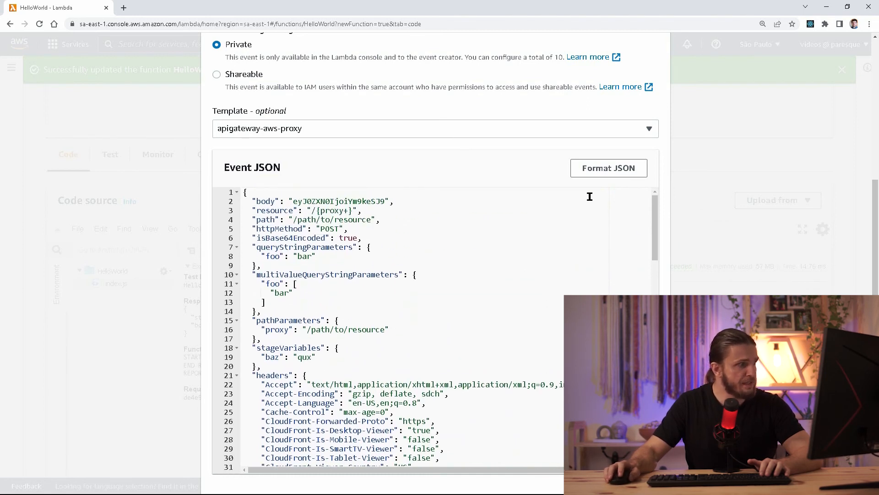
pyautogui.scroll(-5, 534, 212)
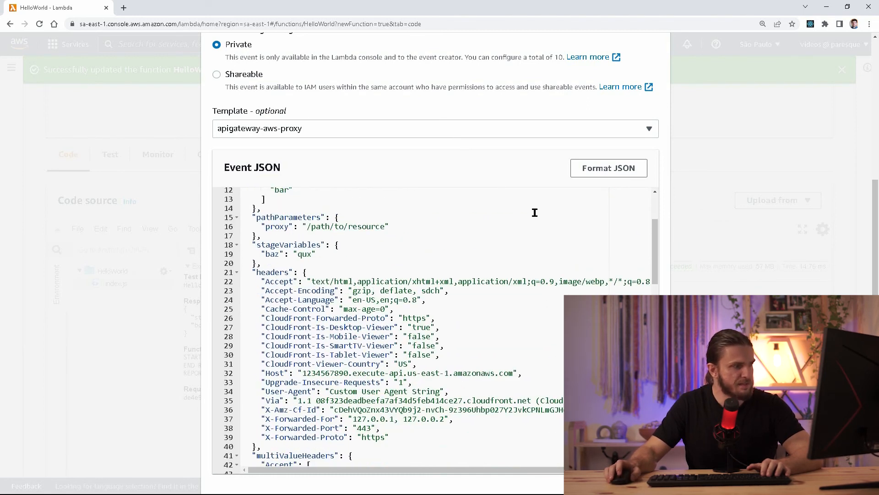
pyautogui.doubleClick(260, 237)
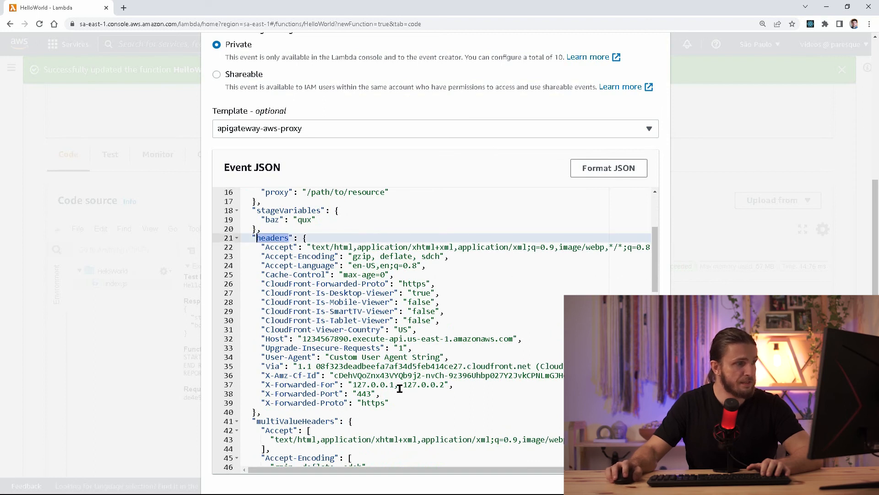
pyautogui.click(409, 403)
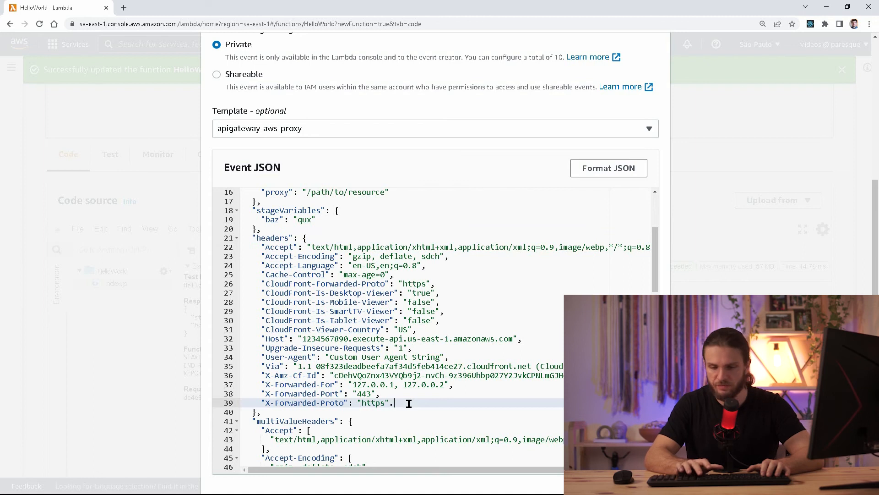
# Add nome and sobrenome headers holding a first name and surname, then save the event.
pyautogui.press('Return')
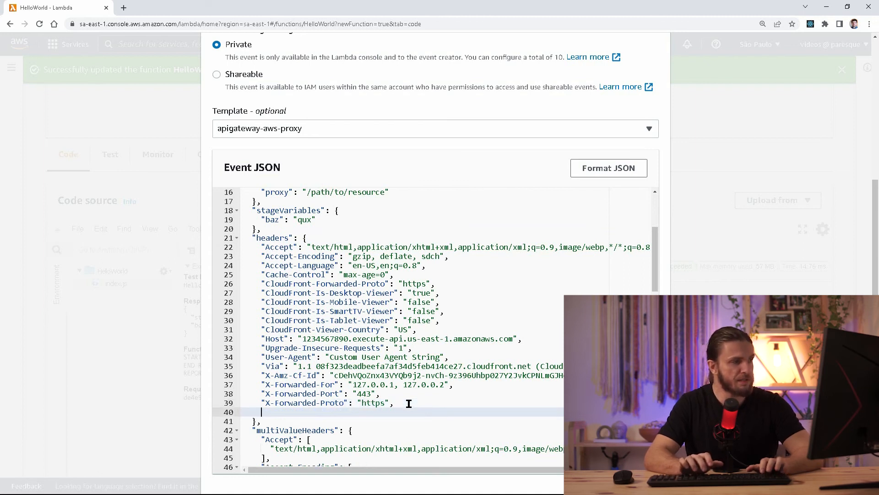
pyautogui.write('"nome": "Thyago",')
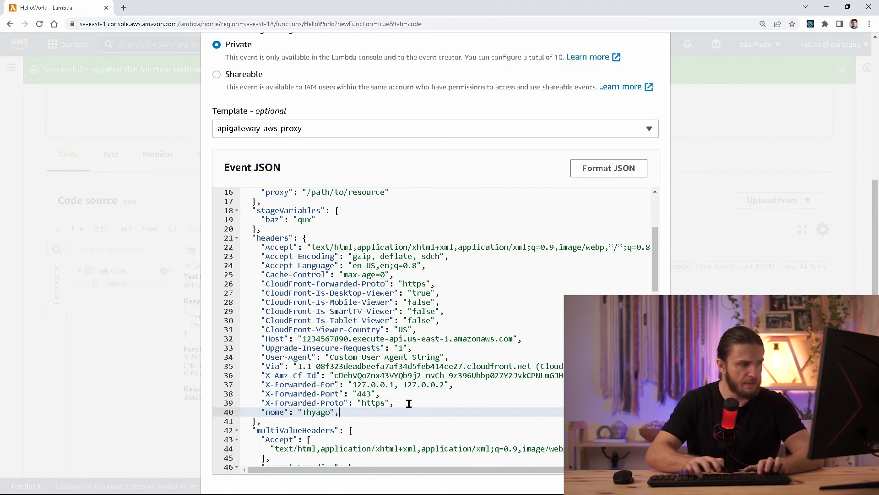
pyautogui.press('Return')
pyautogui.write('"sobrenome')
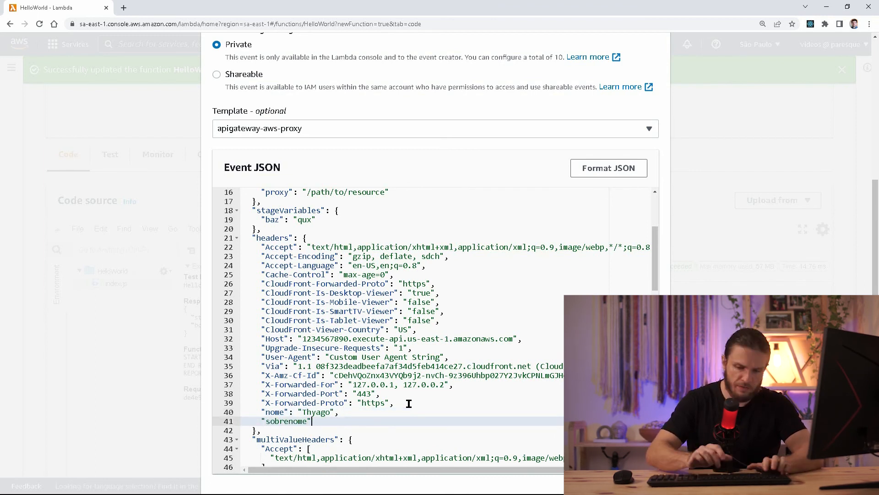
pyautogui.press('BackSpace')
pyautogui.press('BackSpace')
pyautogui.write('ue')
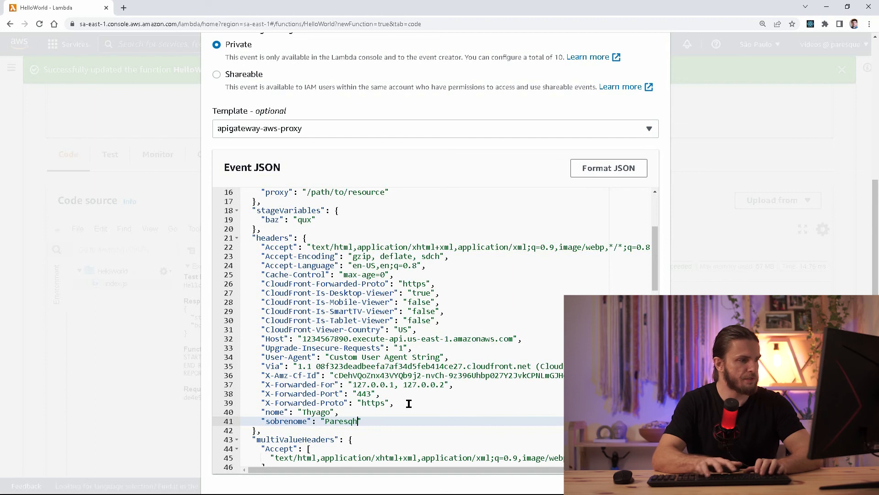
pyautogui.scroll(-1, 661, 241)
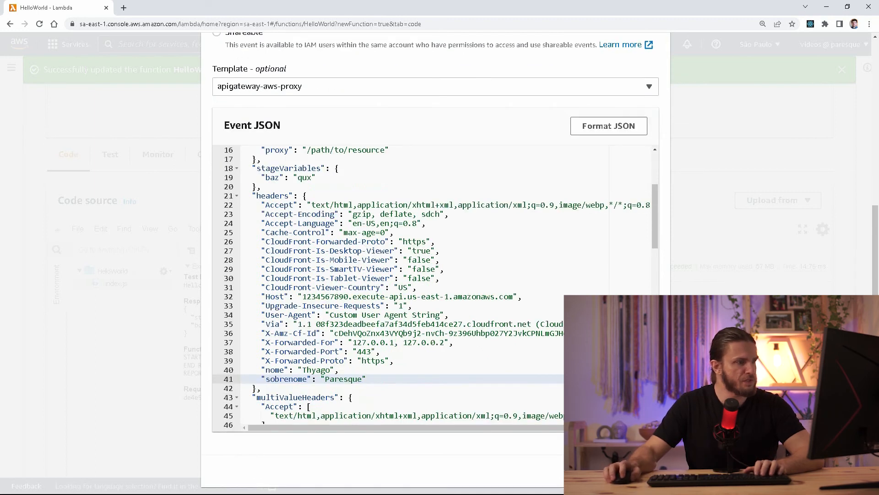
pyautogui.click(640, 470)
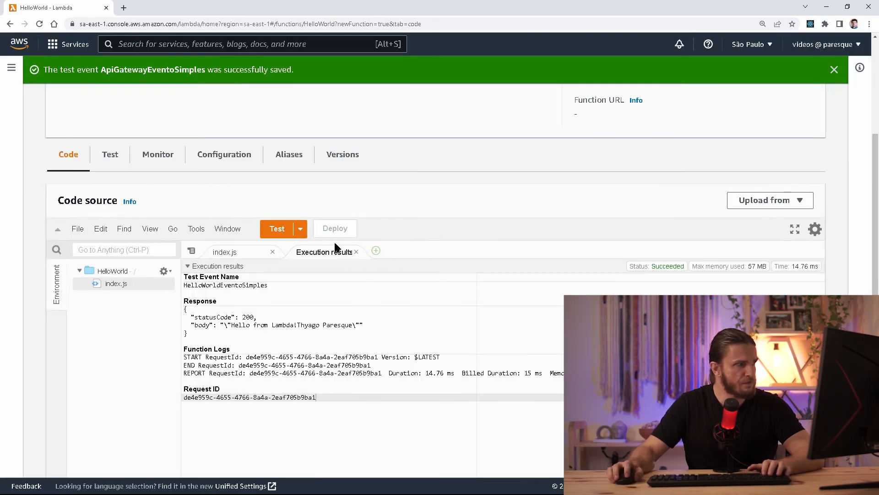
# Close Execution results and pick ApiGatewayEventoSimples from the Test event list.
pyautogui.click(355, 252)
pyautogui.click(303, 229)
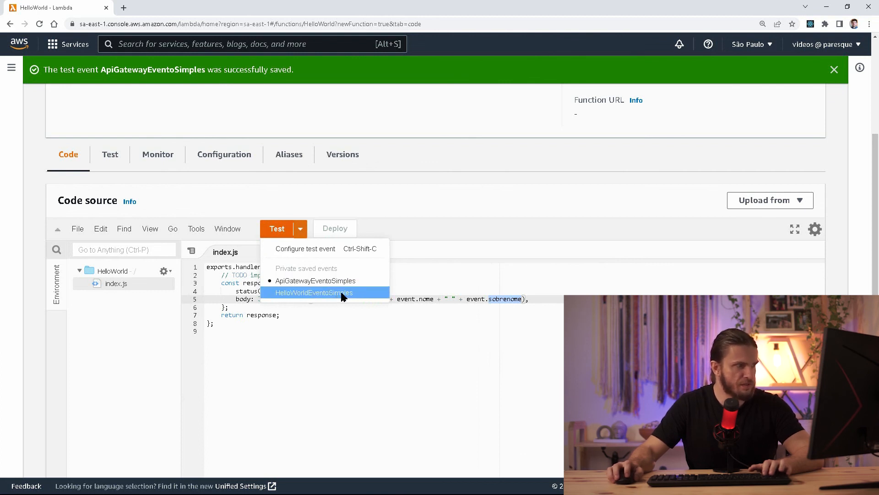
pyautogui.click(305, 283)
pyautogui.click(300, 228)
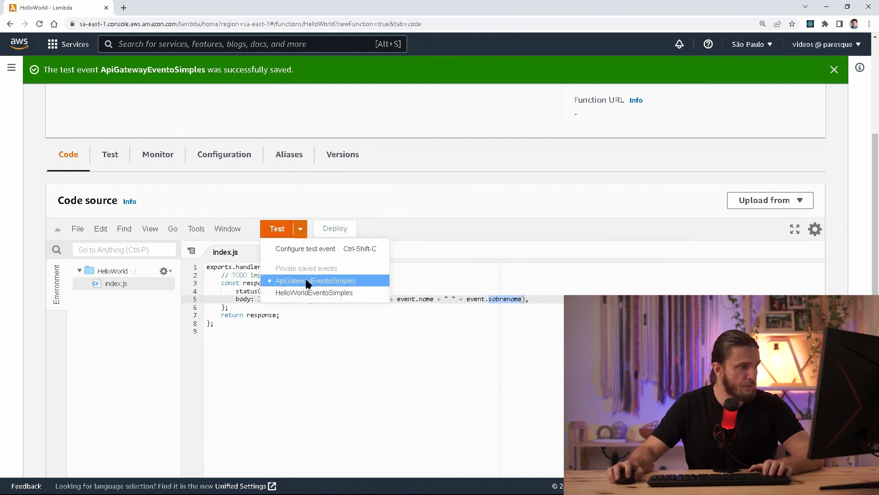
pyautogui.click(305, 281)
# Find event.nome and event.sobrenome in the greeting line and place the caret before nome.
pyautogui.moveTo(421, 299); pyautogui.dragTo(411, 298)
pyautogui.moveTo(498, 301); pyautogui.dragTo(471, 300)
pyautogui.click(471, 300)
pyautogui.click(417, 299)
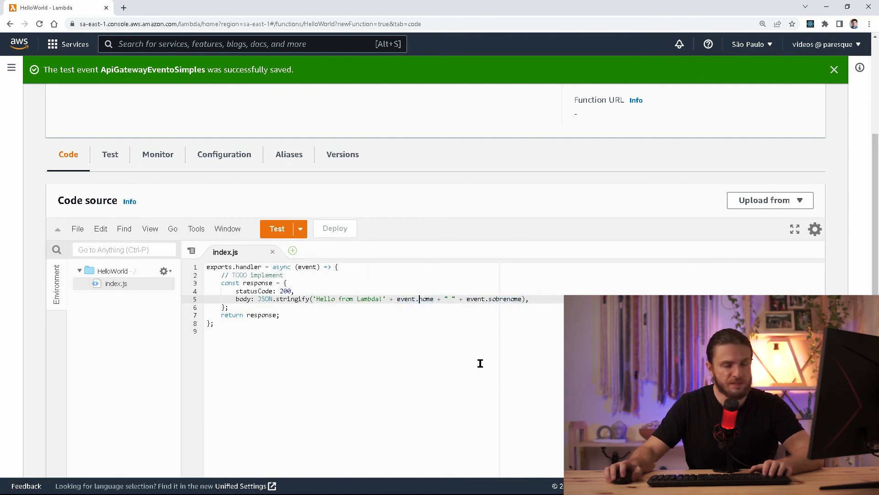
# Change the greeting's nome and sobrenome references to event.header.nome and event.header.sobrenome.
pyautogui.write('.')
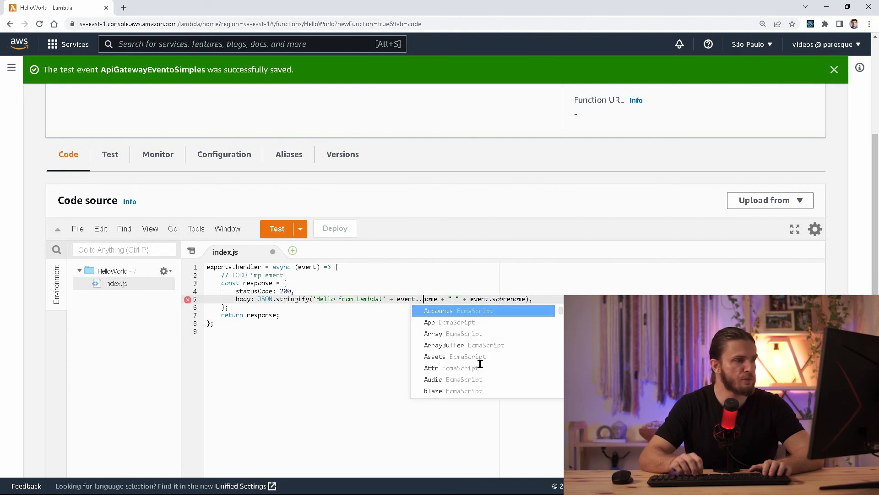
pyautogui.press('Escape')
pyautogui.press('Left')
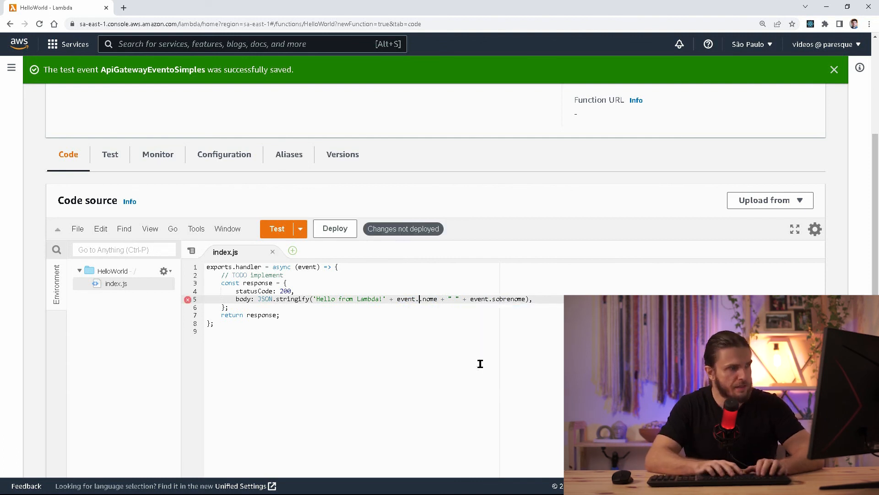
pyautogui.write('headers')
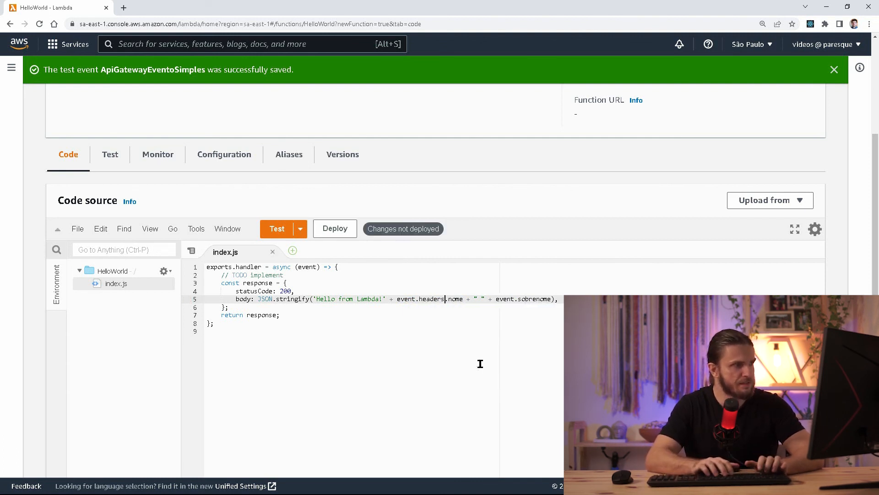
pyautogui.click(517, 297)
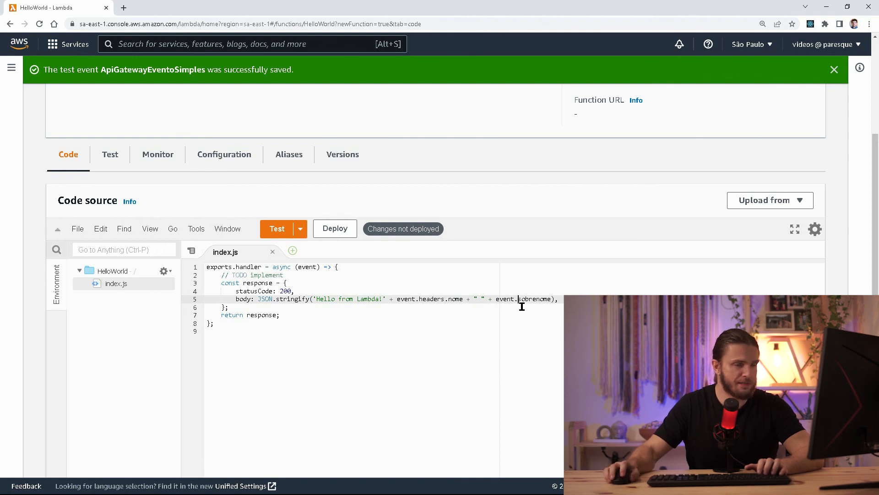
pyautogui.write('.header.')
pyautogui.press('Left')
pyautogui.press('Left')
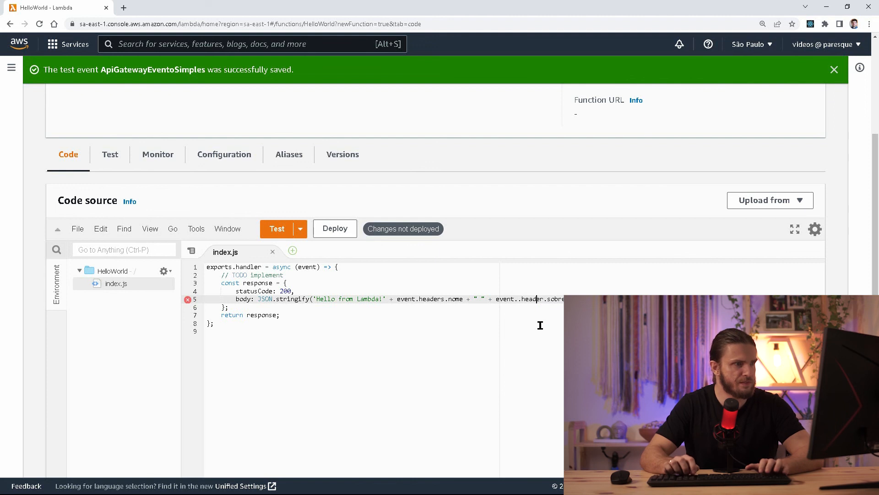
pyautogui.press('BackSpace')
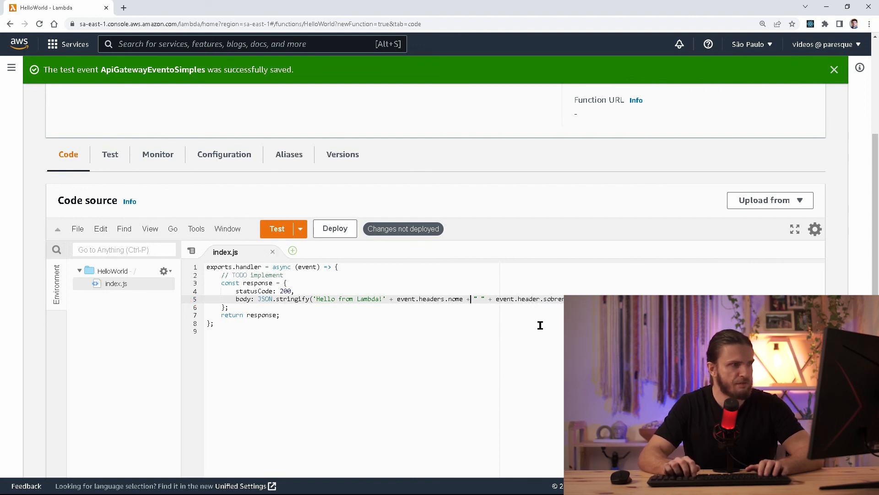
pyautogui.press('BackSpace')
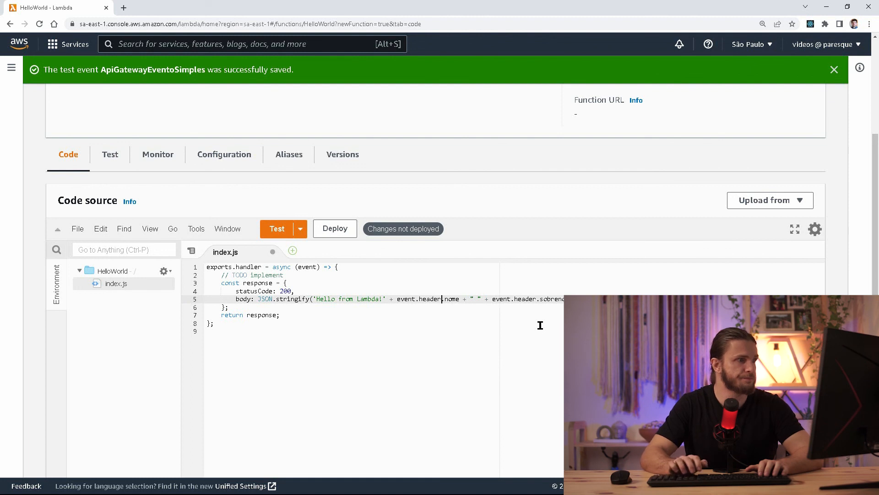
# Shorten the greeting text to 'Hello, ', save index.js and deploy HelloWorld.
pyautogui.press('Left')
pyautogui.press('Left')
pyautogui.press('Left')
pyautogui.press('Left')
pyautogui.press('Left')
pyautogui.press('Left')
pyautogui.press('Left')
pyautogui.press('Left')
pyautogui.press('Left')
pyautogui.press('Left')
pyautogui.press('Left')
pyautogui.press('BackSpace')
pyautogui.press('BackSpace')
pyautogui.press('BackSpace')
pyautogui.press('BackSpace')
pyautogui.press('BackSpace')
pyautogui.press('BackSpace')
pyautogui.press('BackSpace')
pyautogui.press('BackSpace')
pyautogui.press('BackSpace')
pyautogui.press('BackSpace')
pyautogui.press('BackSpace')
pyautogui.press('BackSpace')
pyautogui.press('BackSpace')
pyautogui.write(',')
pyautogui.hotkey('ctrl', 's')
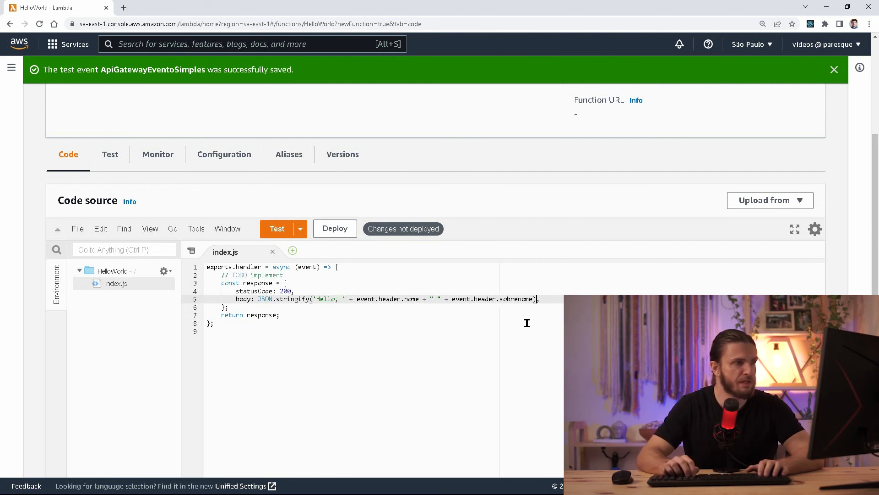
pyautogui.click(325, 231)
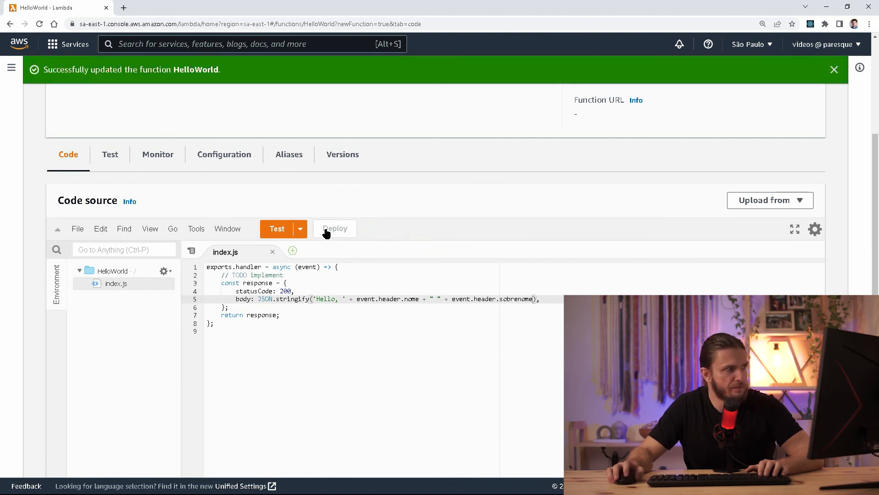
# After the failed test run, change event.header to event.headers for both the name and surname references.
pyautogui.click(282, 234)
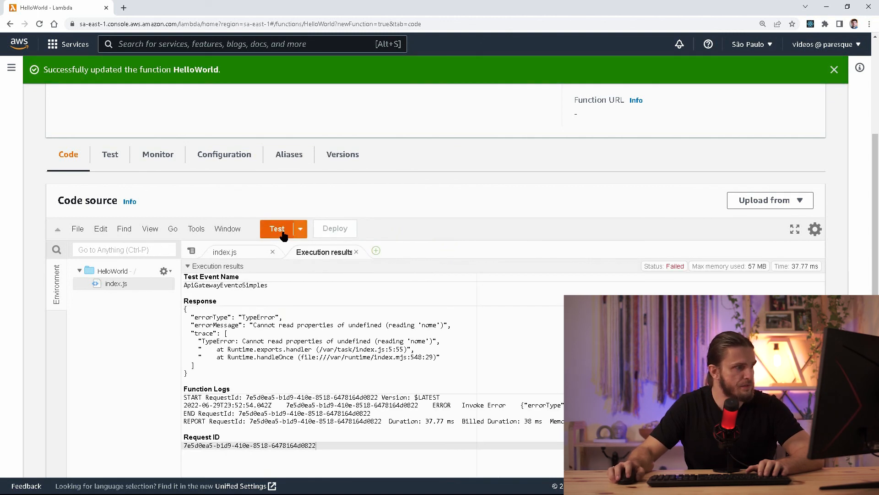
pyautogui.click(355, 251)
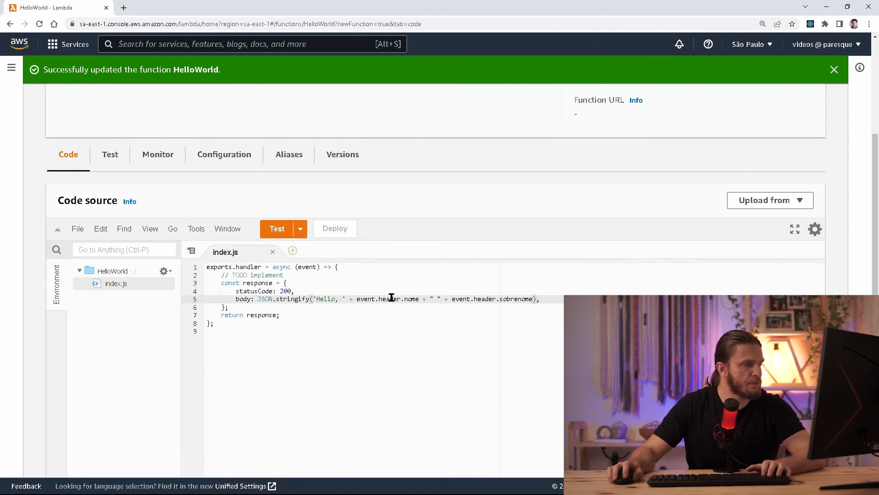
pyautogui.doubleClick(391, 299)
pyautogui.click(401, 299)
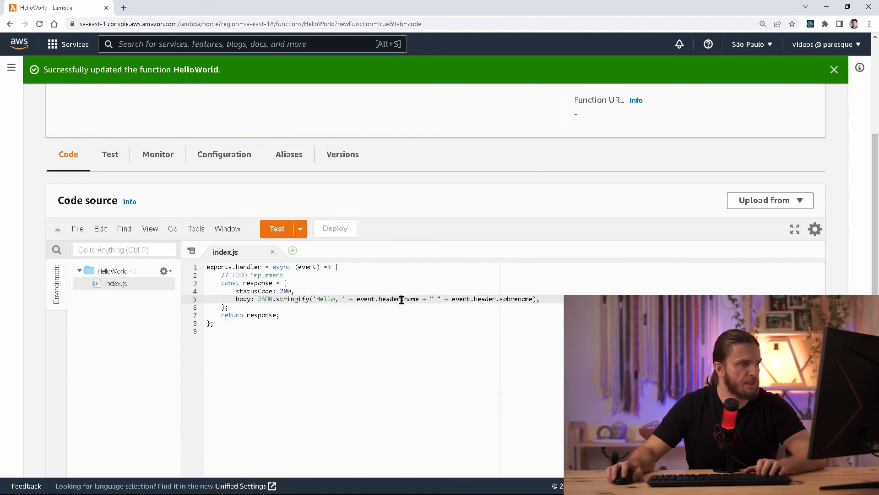
pyautogui.write('s')
pyautogui.press('Right')
pyautogui.press('Right')
pyautogui.press('Right')
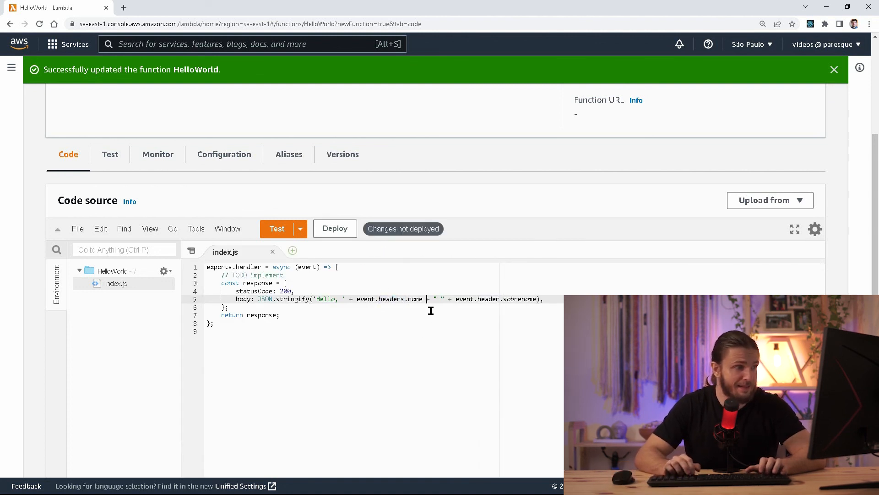
pyautogui.press('Right')
pyautogui.press('Right')
pyautogui.press('Right')
pyautogui.press('Right')
pyautogui.press('Right')
pyautogui.press('Right')
pyautogui.write('s')
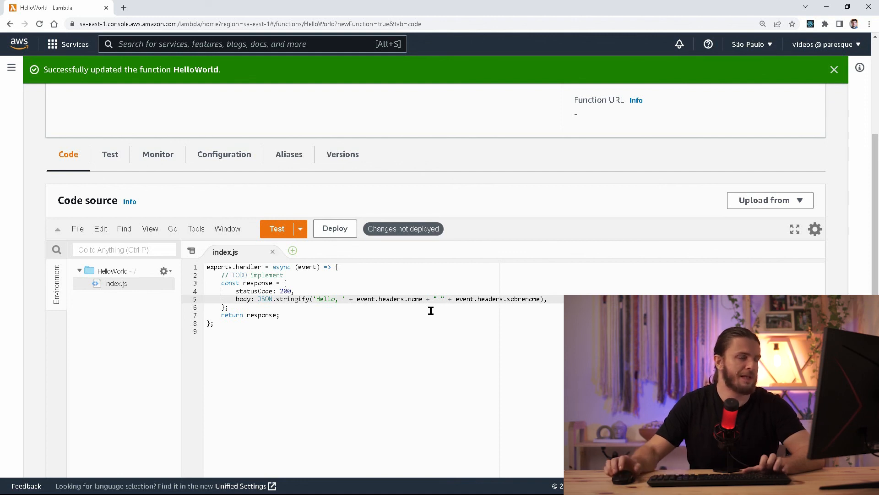
# Deploy HelloWorld and rerun ApiGatewayEventoSimples, which returns 200 with 'Hello, ' plus the full name.
pyautogui.click(341, 230)
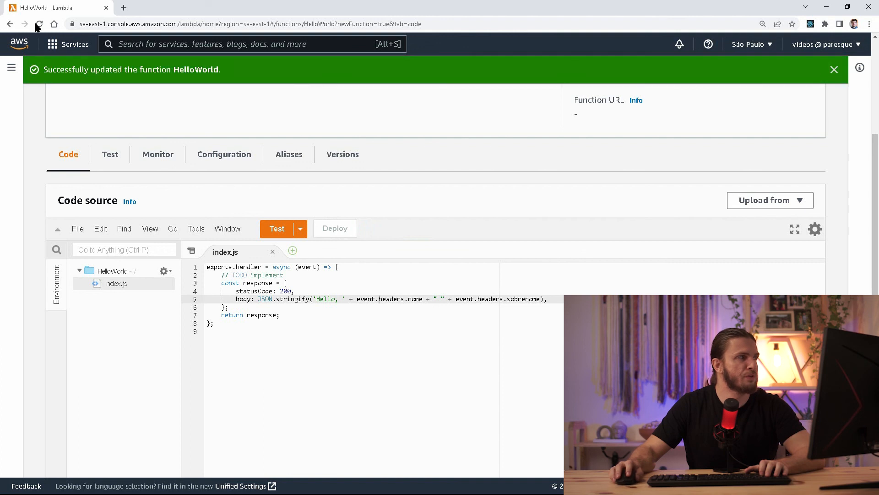
pyautogui.click(277, 229)
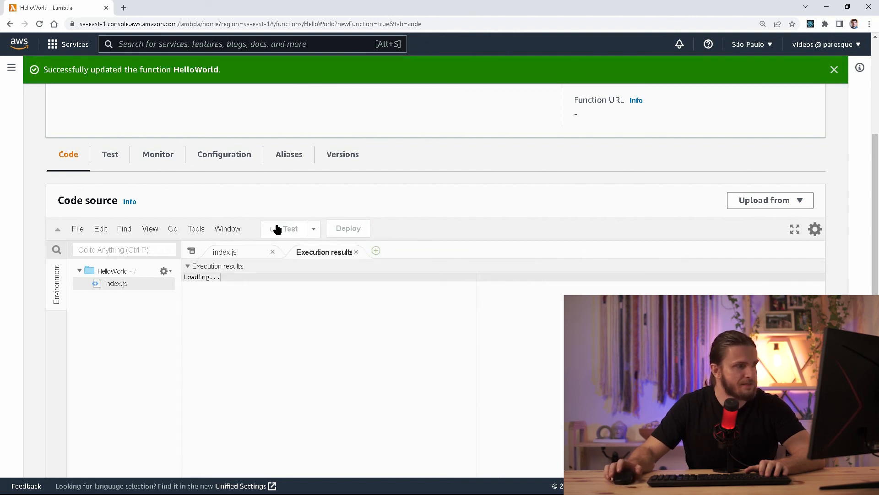
pyautogui.moveTo(274, 324); pyautogui.dragTo(291, 324)
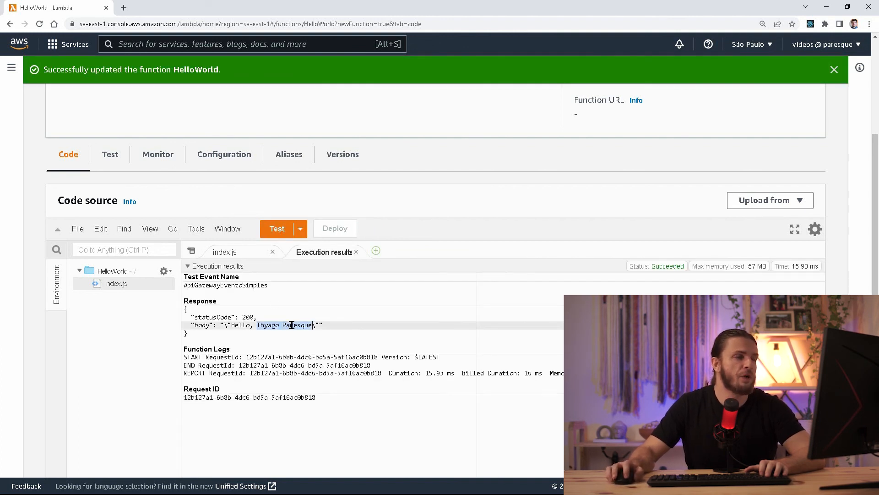